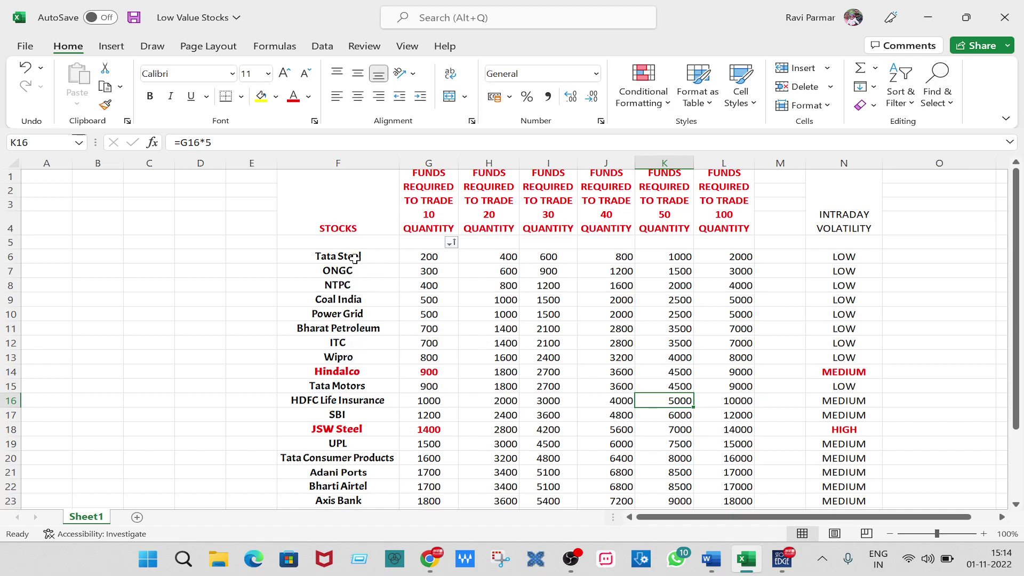
Review the stock names and the funds required to trade each quantity across the whole low-value stocks list.
scroll(360, 331, "down", 2)
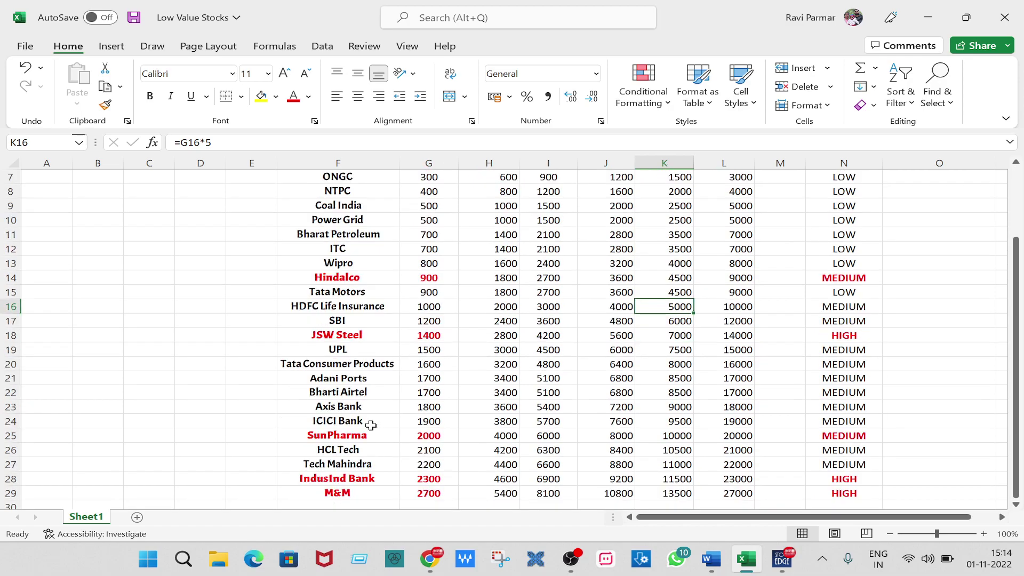
scroll(384, 427, "down", 2)
scroll(385, 414, "up", 2)
scroll(377, 389, "up", 2)
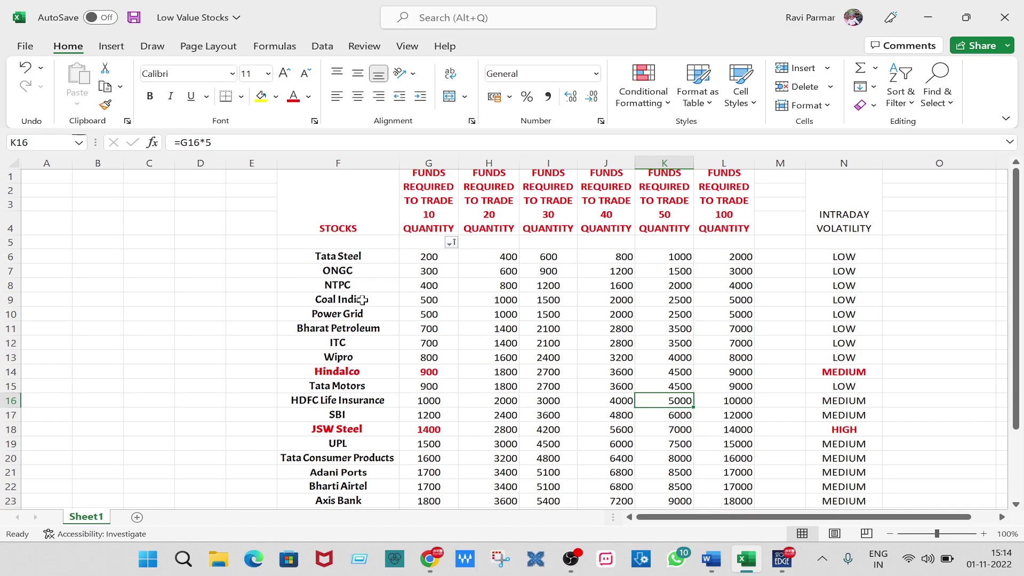
scroll(361, 313, "down", 2)
scroll(371, 372, "up", 2)
scroll(349, 316, "down", 4)
scroll(391, 368, "up", 1)
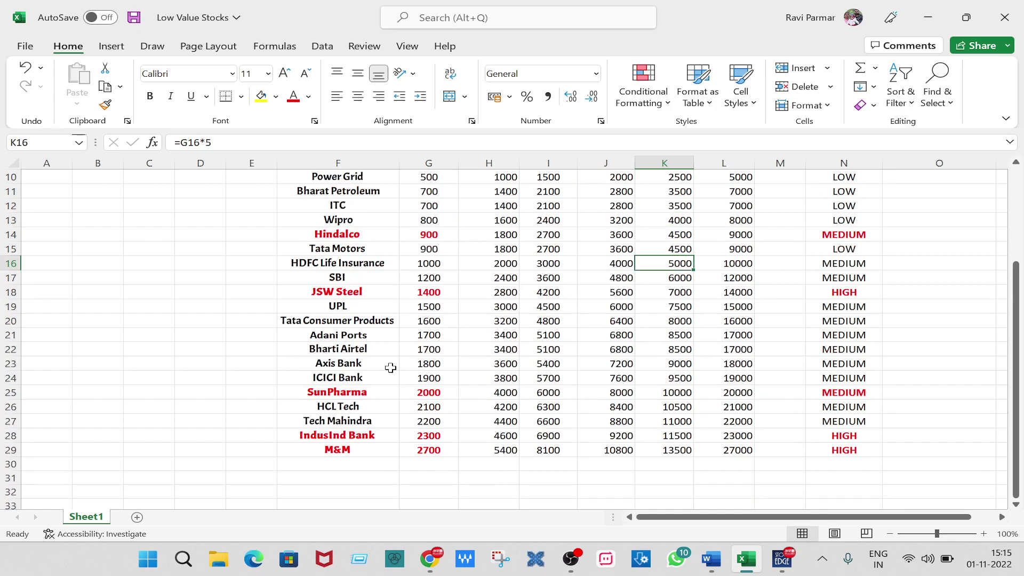
scroll(391, 368, "up", 3)
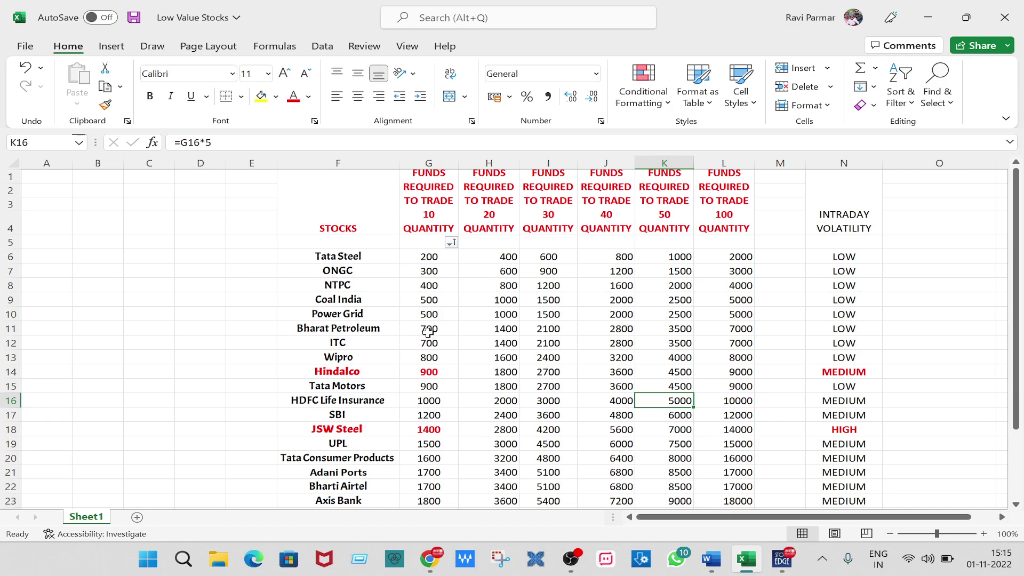
scroll(373, 315, "down", 4)
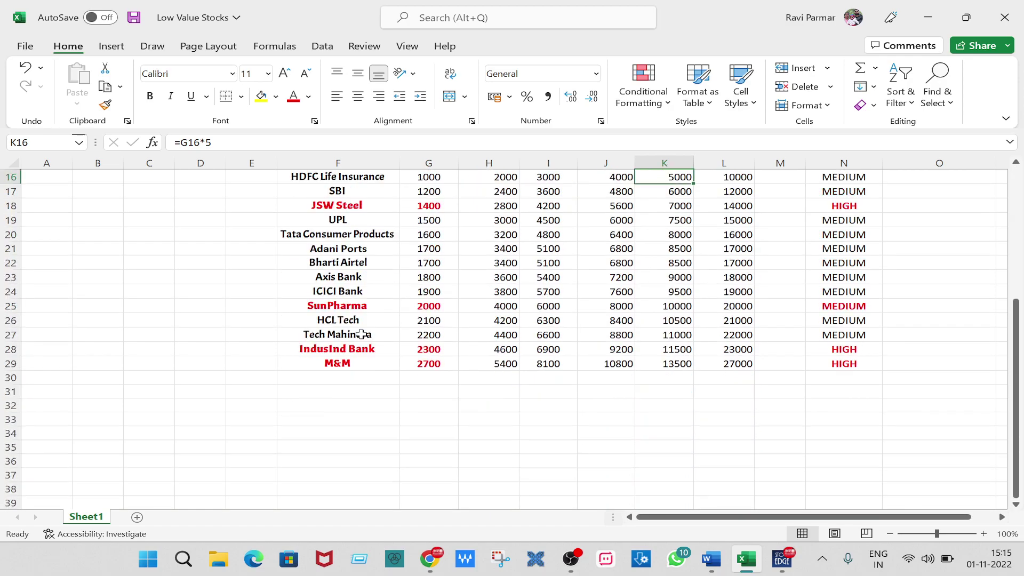
scroll(382, 314, "up", 4)
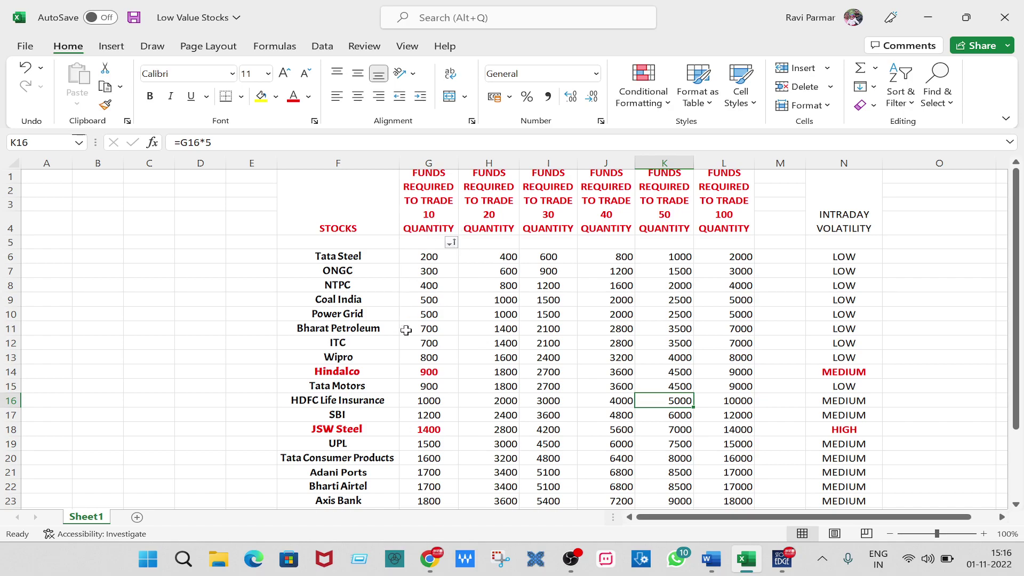
scroll(407, 290, "down", 5)
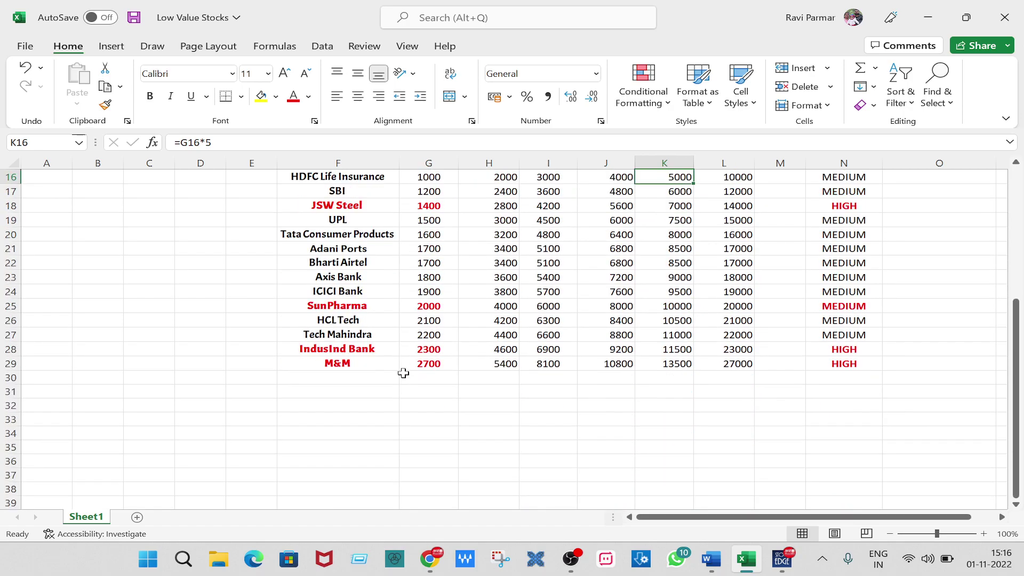
scroll(402, 368, "up", 4)
scroll(404, 333, "up", 1)
scroll(404, 332, "down", 5)
scroll(381, 358, "up", 4)
scroll(386, 348, "up", 1)
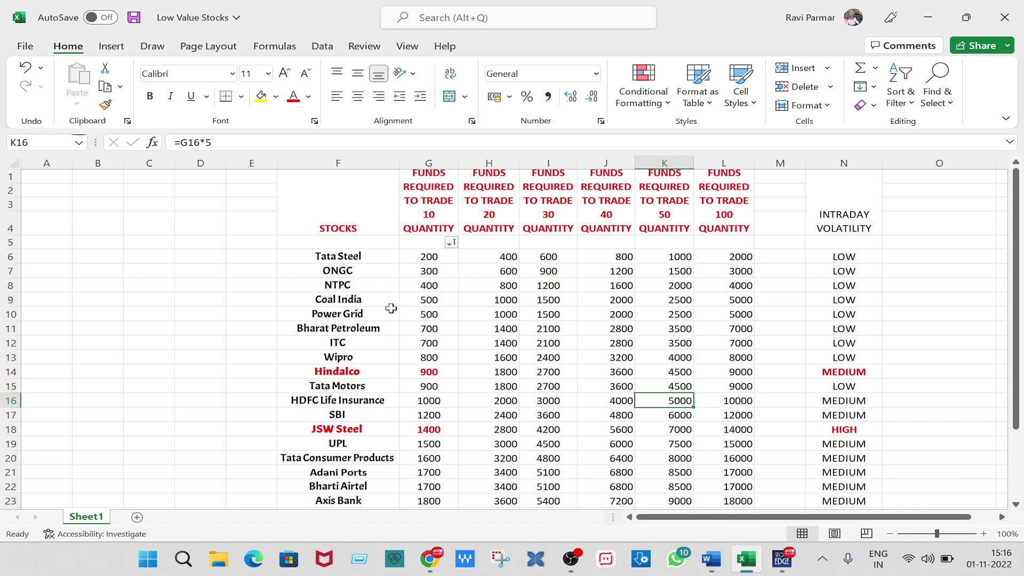
scroll(389, 301, "down", 2)
scroll(390, 287, "down", 1)
scroll(391, 331, "up", 3)
scroll(446, 364, "down", 2)
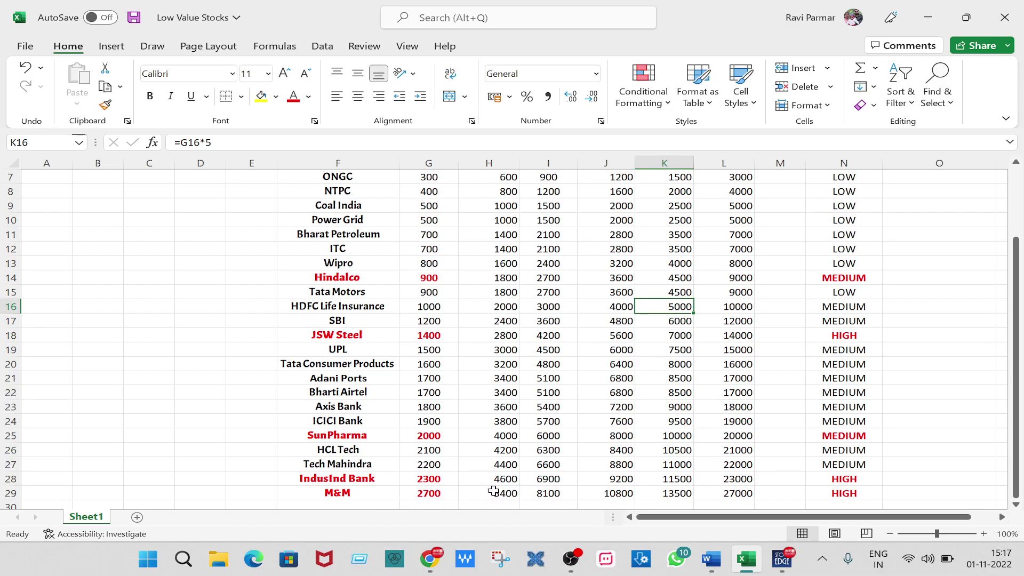
scroll(487, 355, "up", 2)
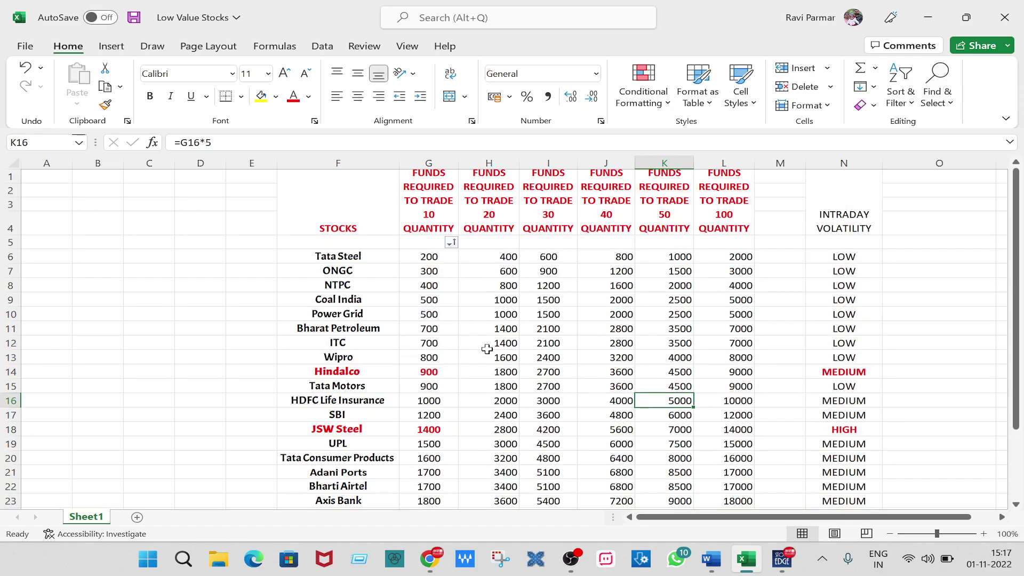
scroll(384, 315, "down", 2)
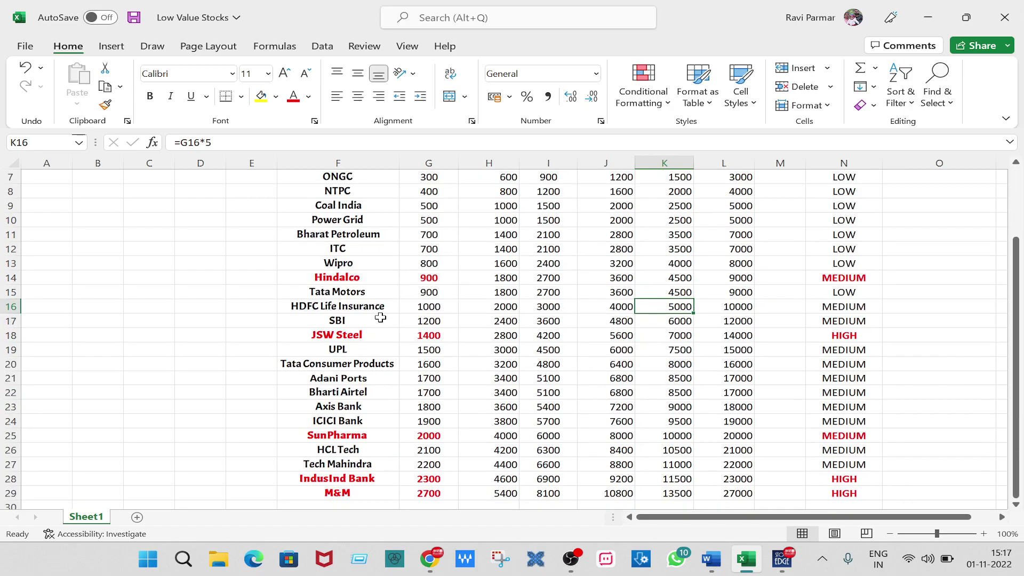
scroll(507, 331, "up", 2)
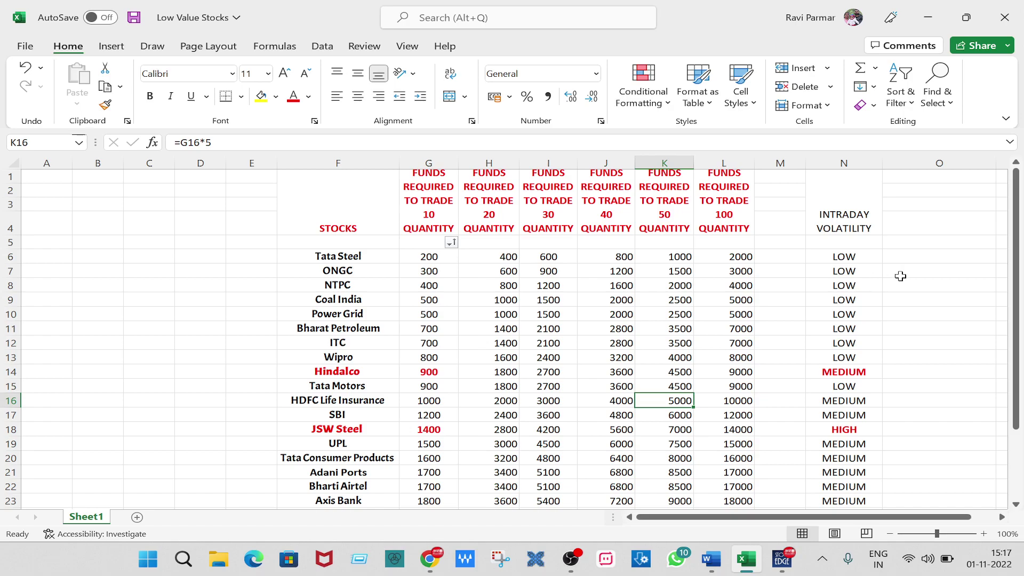
Examine the intraday volatility rating of each listed stock, including the entries highlighted in red.
scroll(900, 276, "down", 1)
scroll(873, 237, "up", 1)
scroll(862, 330, "down", 1)
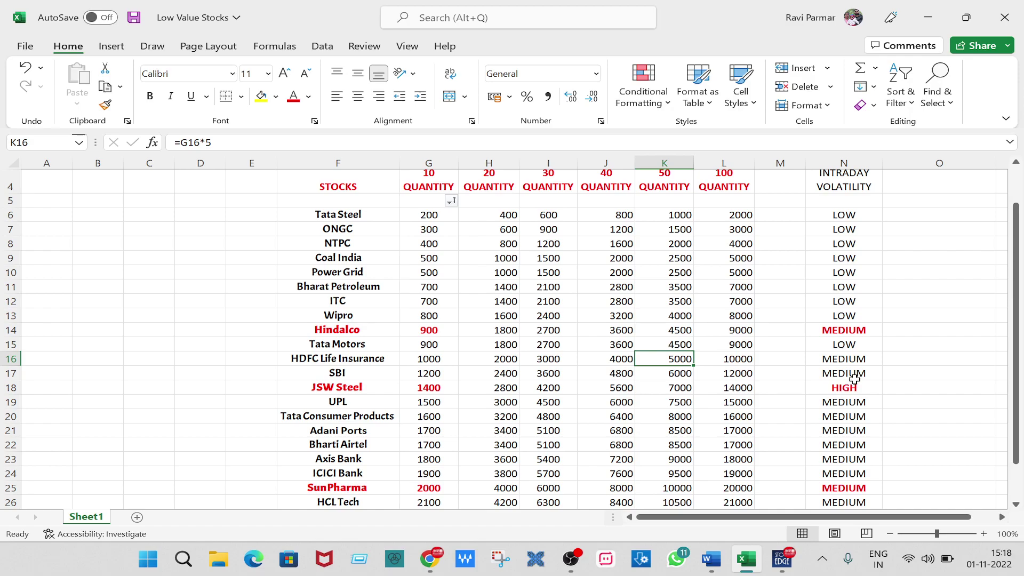
scroll(864, 296, "down", 1)
scroll(854, 342, "down", 1)
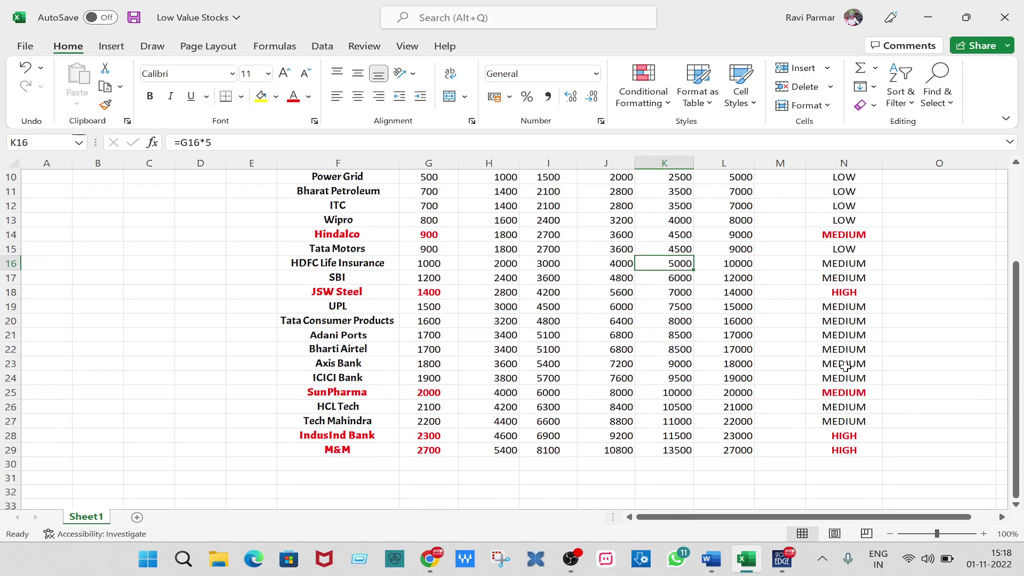
scroll(848, 373, "up", 2)
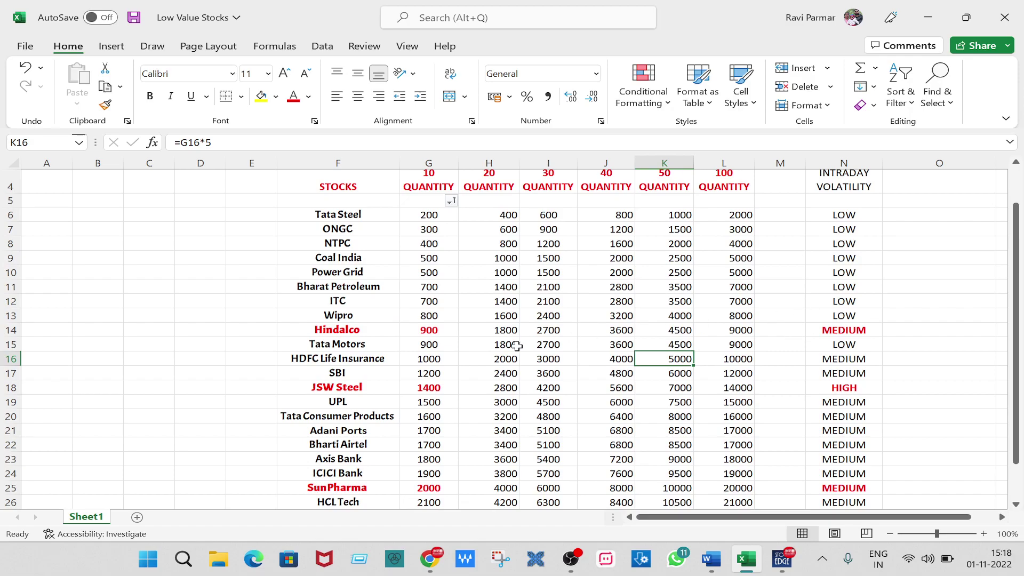
scroll(427, 352, "down", 1)
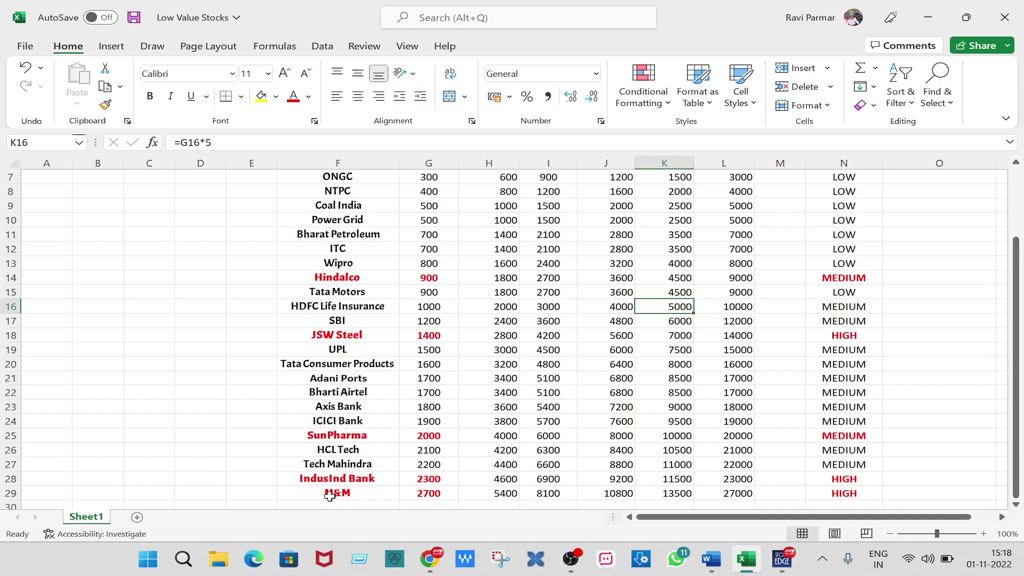
scroll(399, 448, "up", 2)
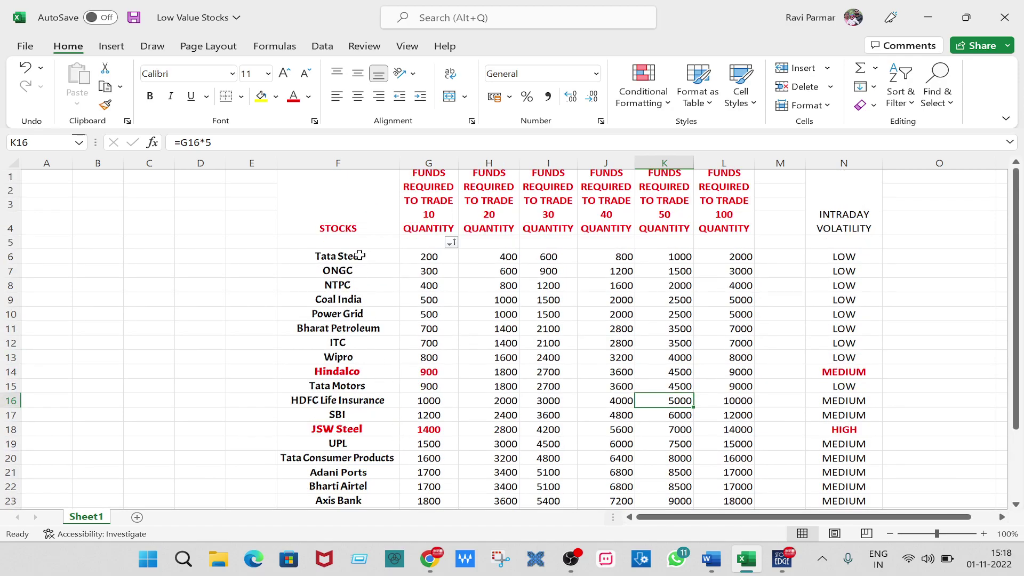
Compare the funds required for 10 up to 100 quantity from Tata Steel down to M&M.
scroll(352, 390, "down", 5)
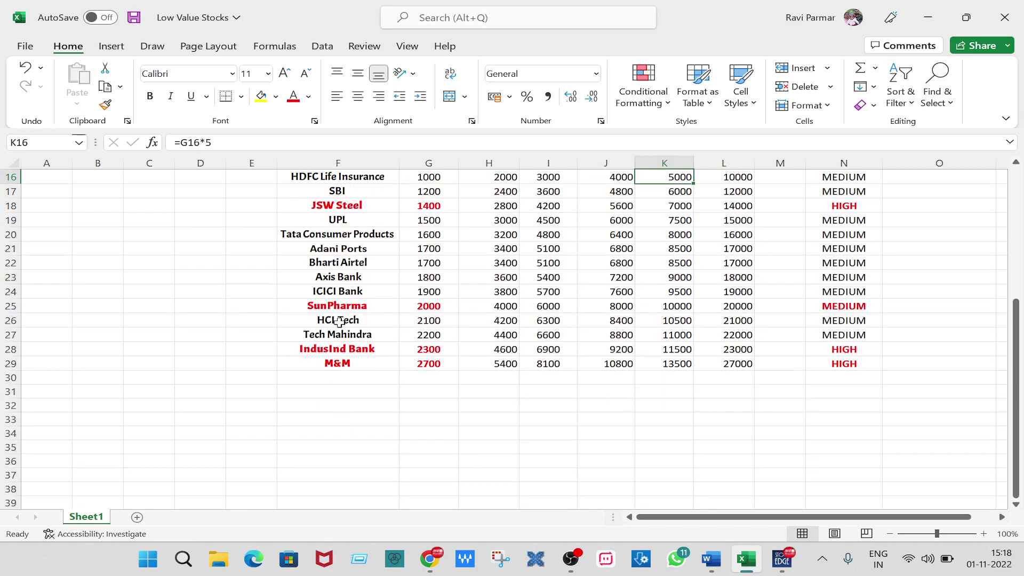
scroll(397, 365, "up", 5)
scroll(408, 336, "down", 2)
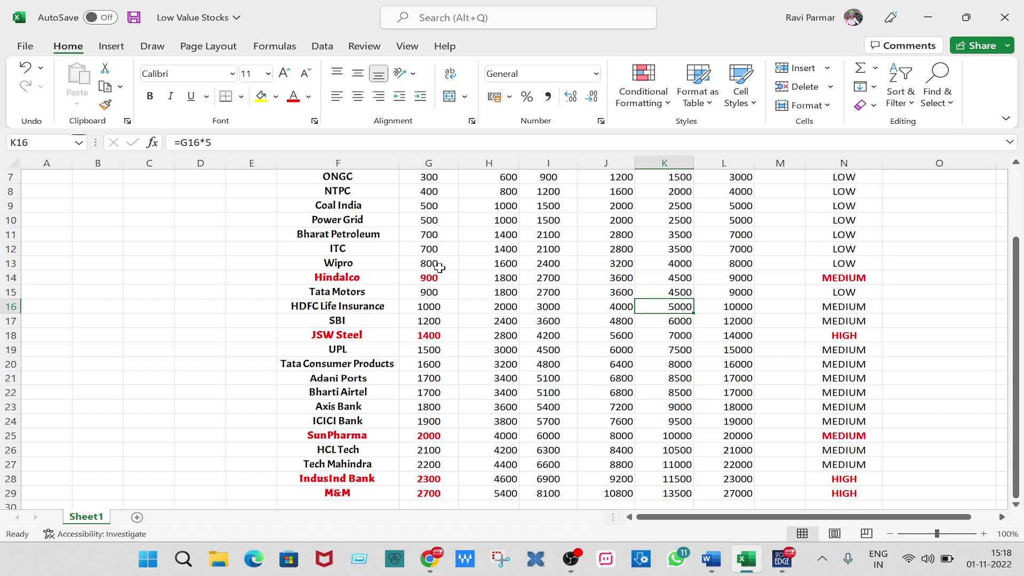
scroll(439, 269, "up", 2)
scroll(448, 224, "down", 3)
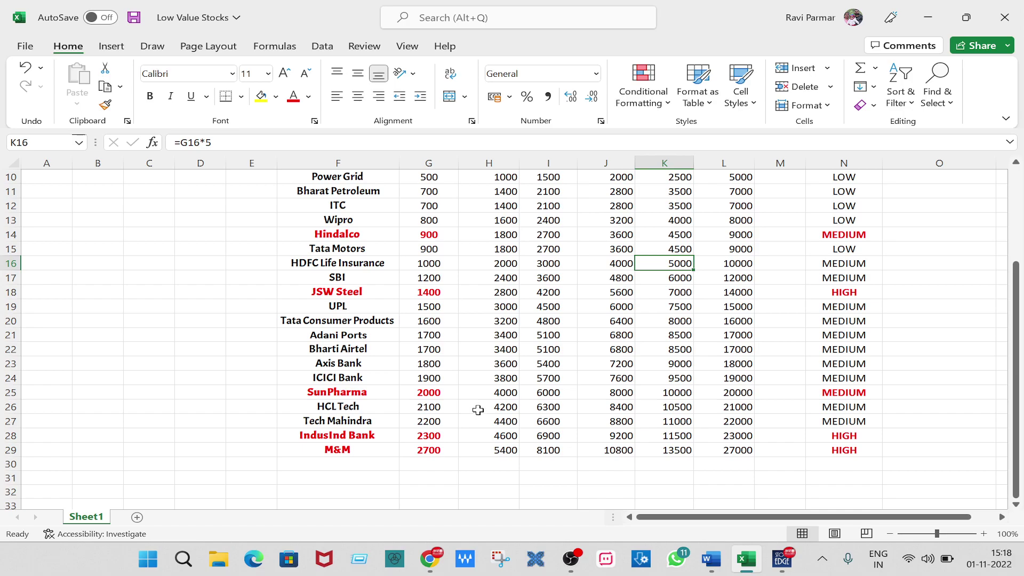
scroll(478, 410, "up", 2)
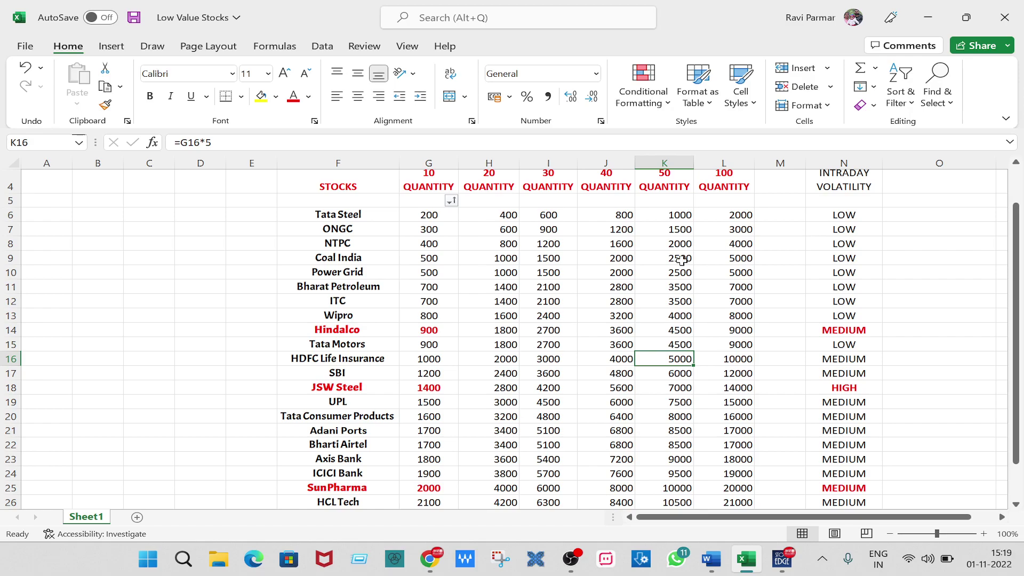
scroll(506, 319, "up", 1)
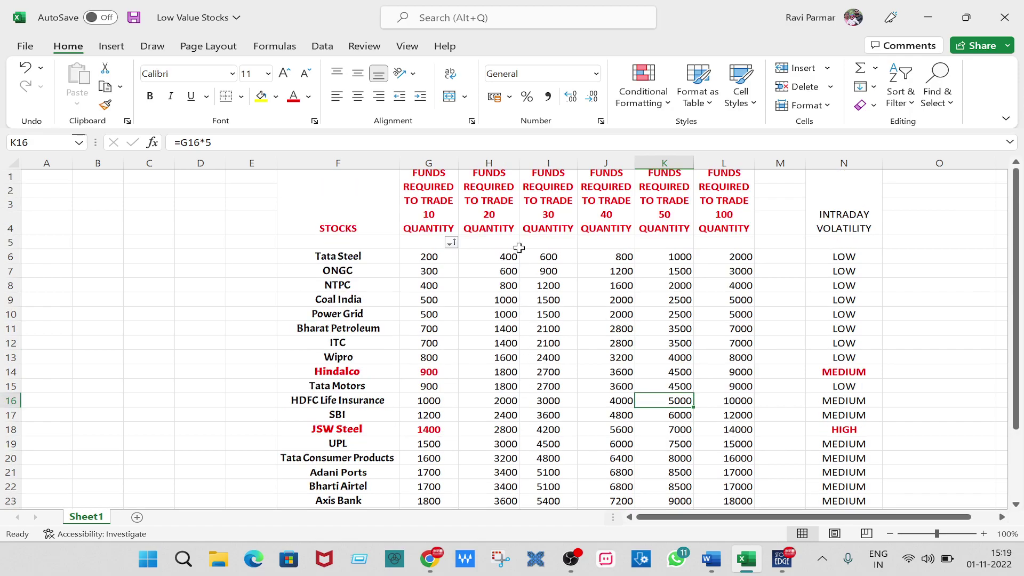
scroll(469, 277, "down", 3)
scroll(481, 268, "up", 3)
scroll(445, 288, "down", 2)
scroll(464, 318, "up", 2)
scroll(589, 322, "down", 2)
scroll(476, 288, "up", 2)
scroll(362, 250, "down", 4)
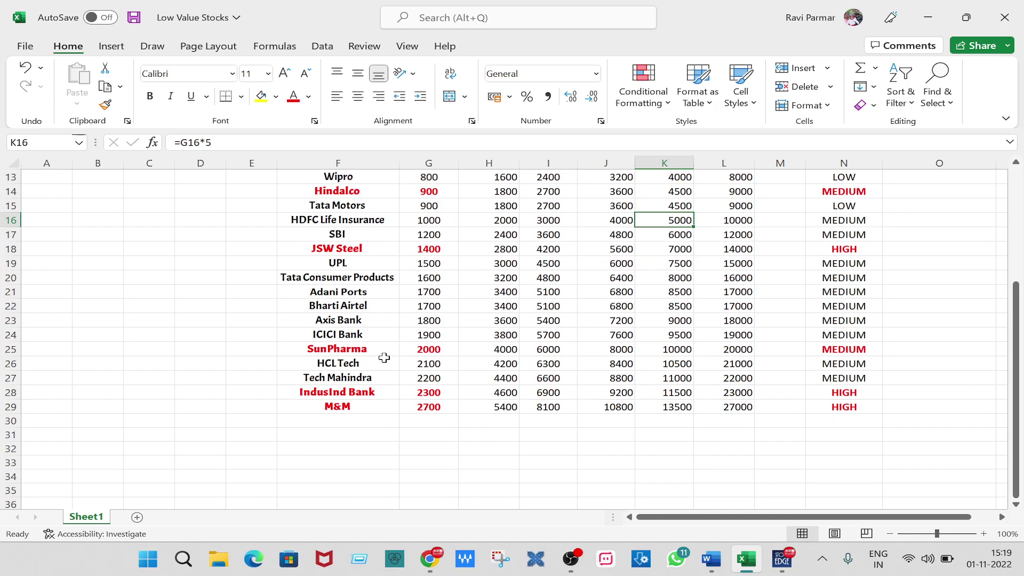
scroll(383, 358, "up", 4)
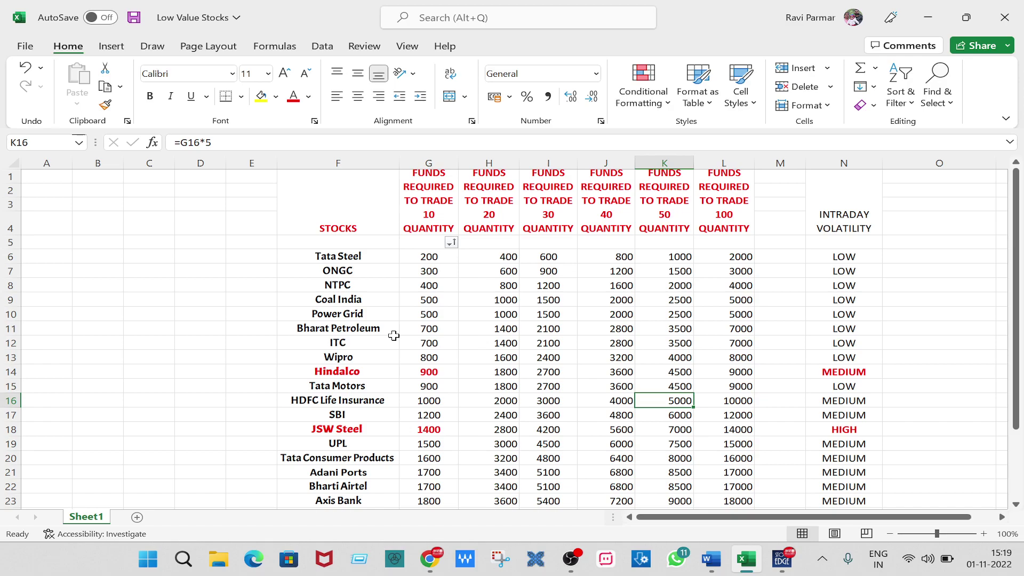
Switch to StockEdge and open the Higher Trade and Delivery Quantity scan from the daily Volume and Delivery Scans, looking through its stocks.
left_click(790, 570)
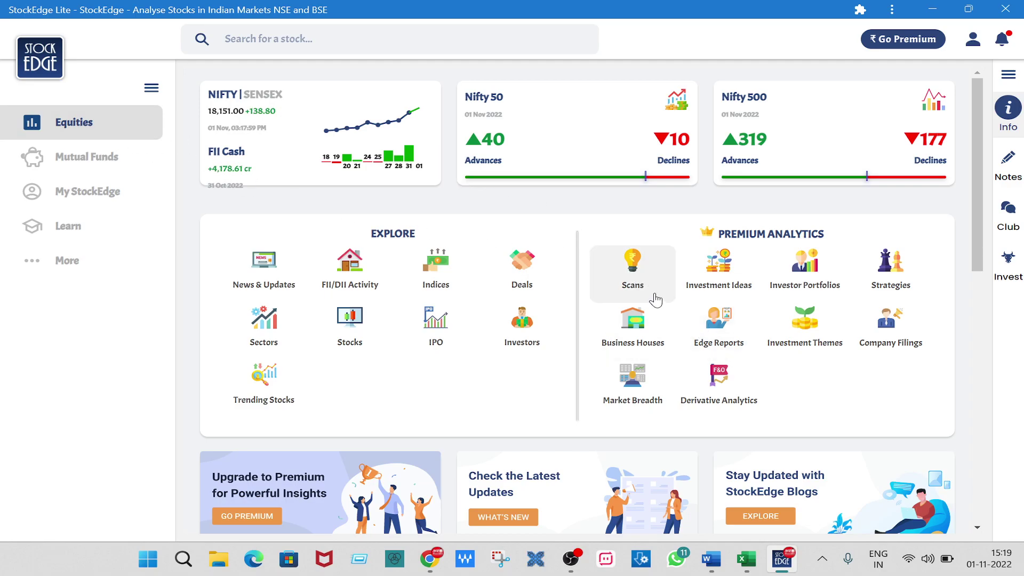
left_click(637, 283)
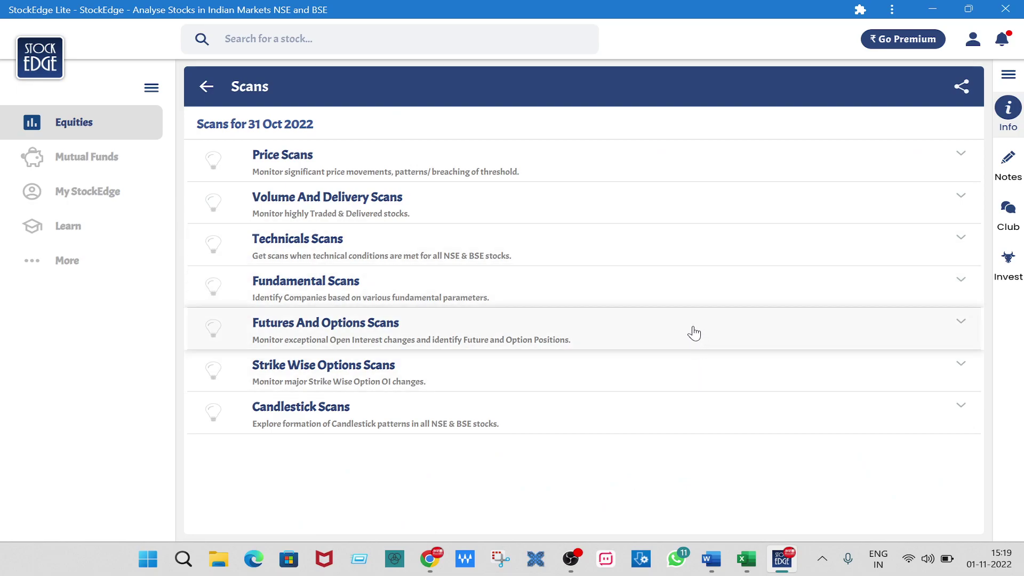
left_click(406, 204)
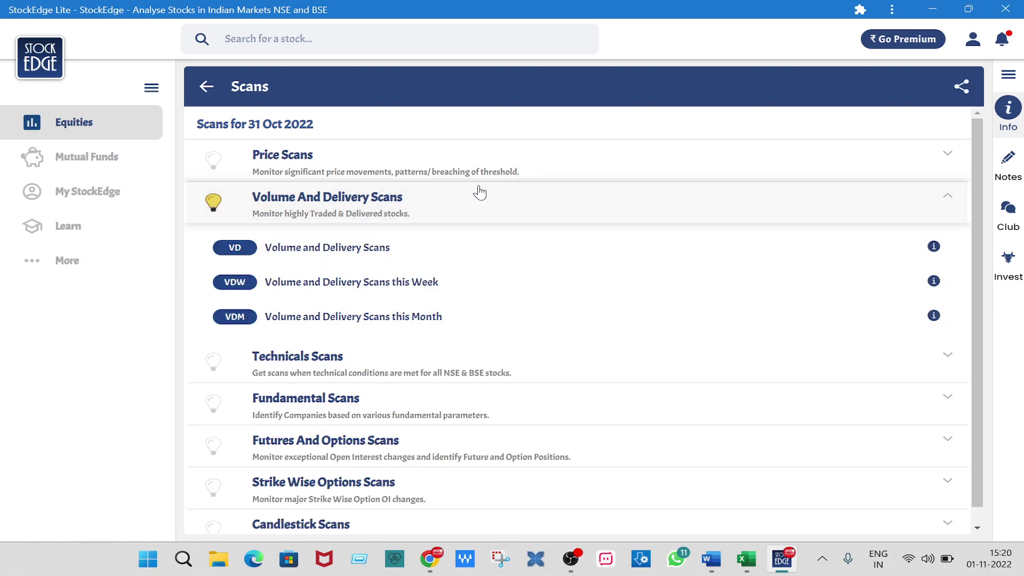
scroll(611, 315, "down", 1)
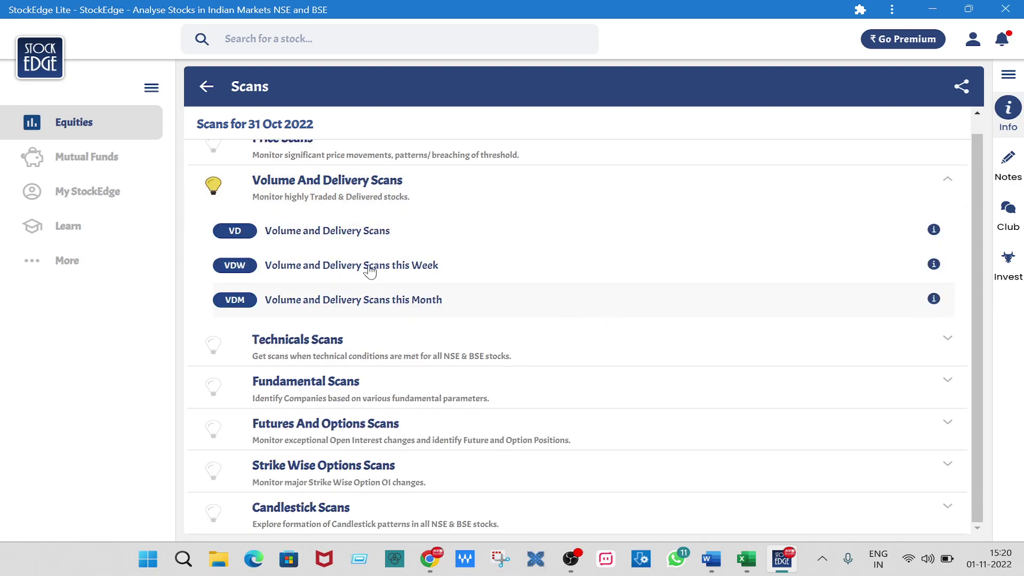
left_click(394, 234)
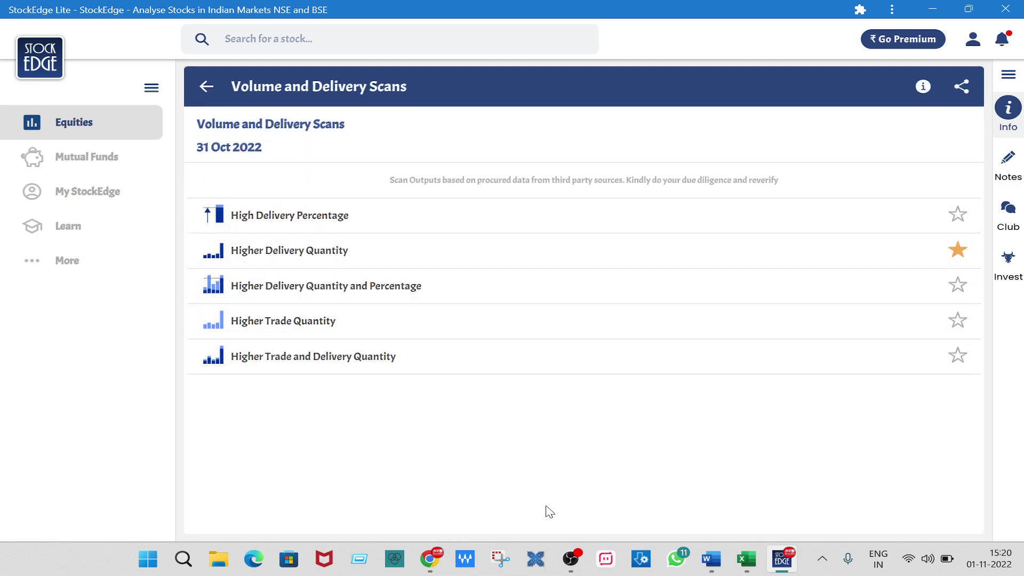
left_click(402, 368)
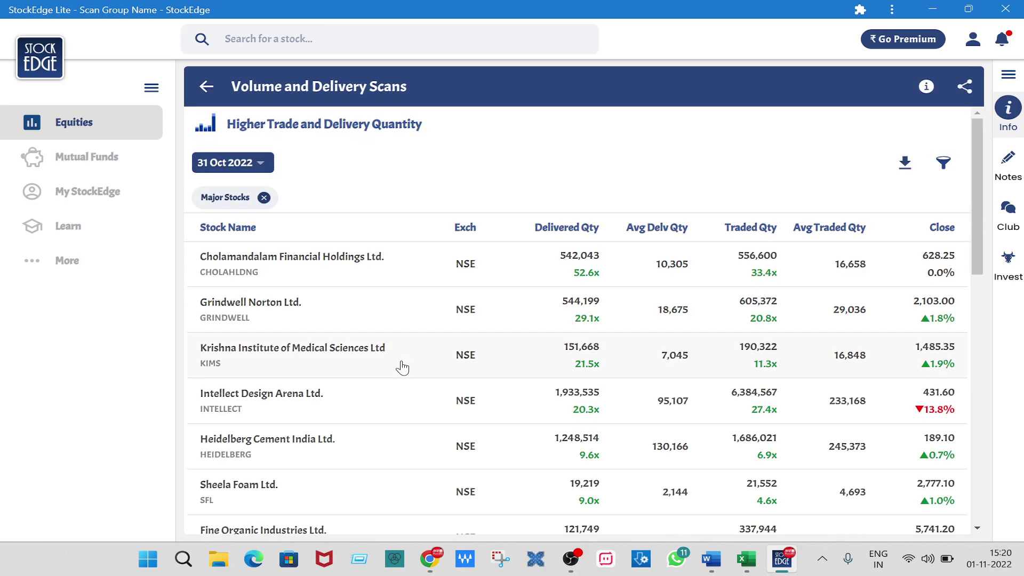
scroll(450, 213, "down", 15)
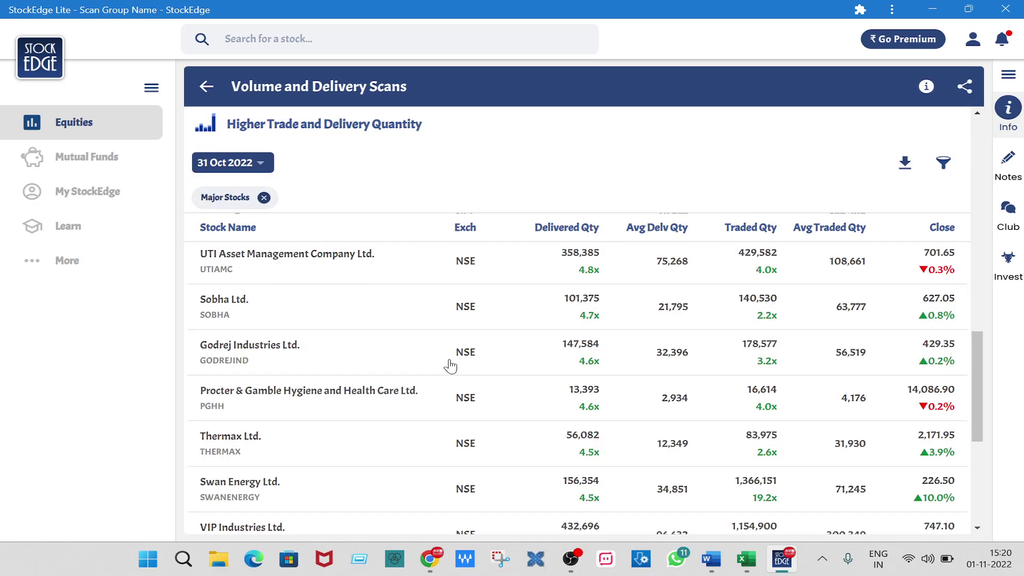
scroll(450, 366, "up", 15)
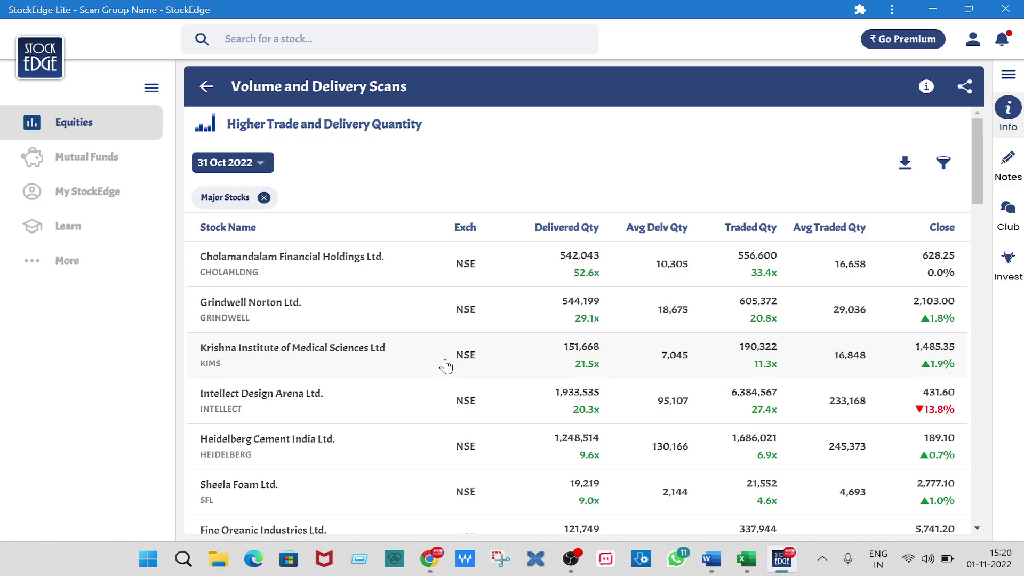
Filter the Higher Trade and Delivery Quantity scan by importance to show only Nifty 50 stocks.
left_click(943, 163)
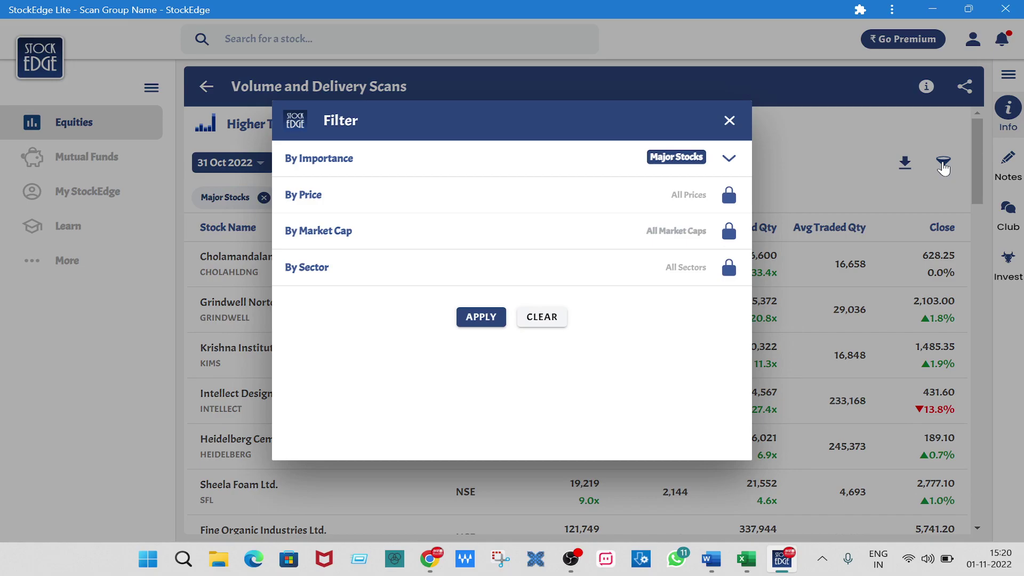
left_click(729, 159)
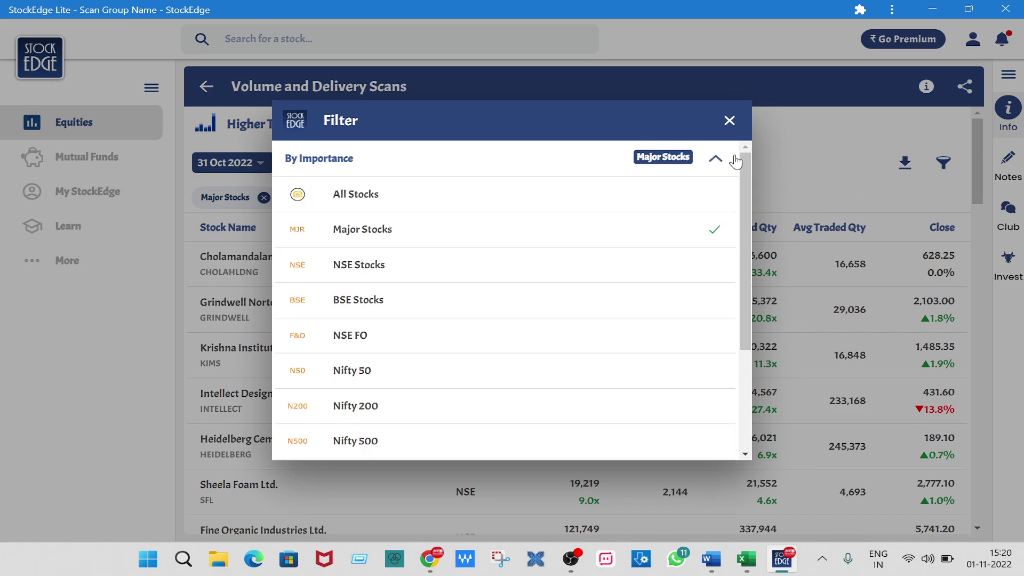
left_click(383, 376)
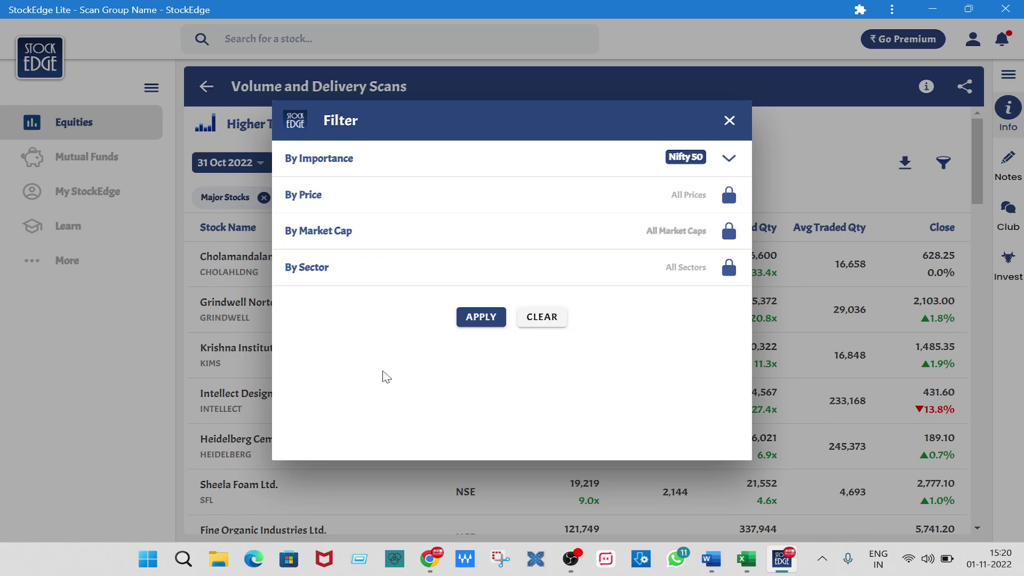
left_click(484, 318)
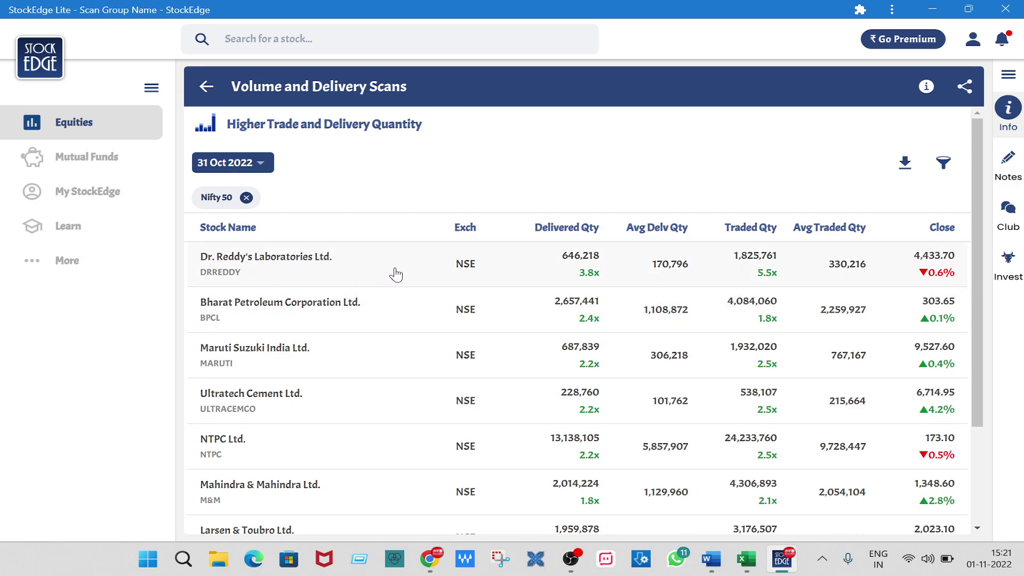
Cross-check the scan against the Low Value Stocks sheet in Excel and colour the Bharat Petroleum name in the standard orange font colour.
left_click(747, 559)
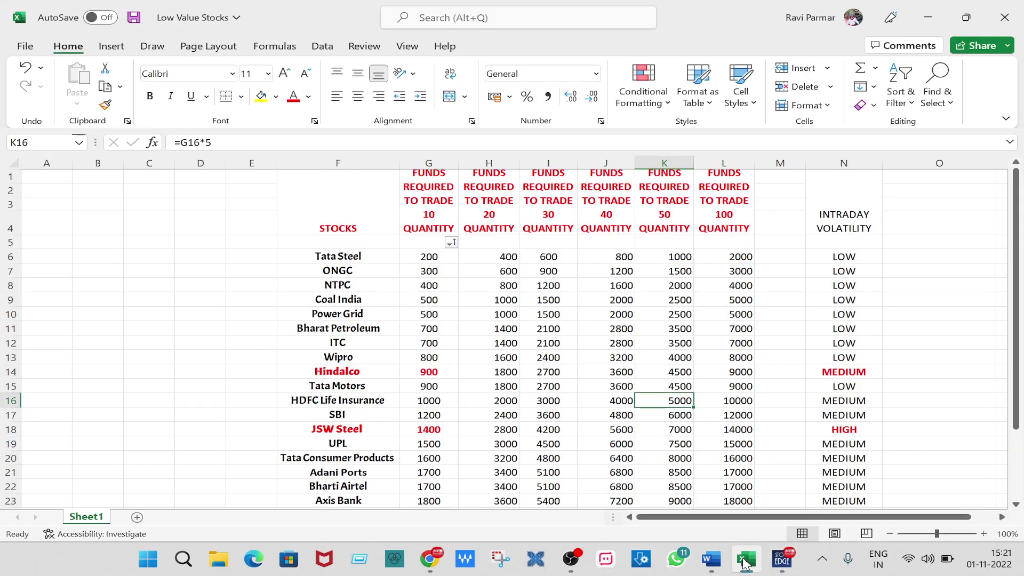
left_click(782, 559)
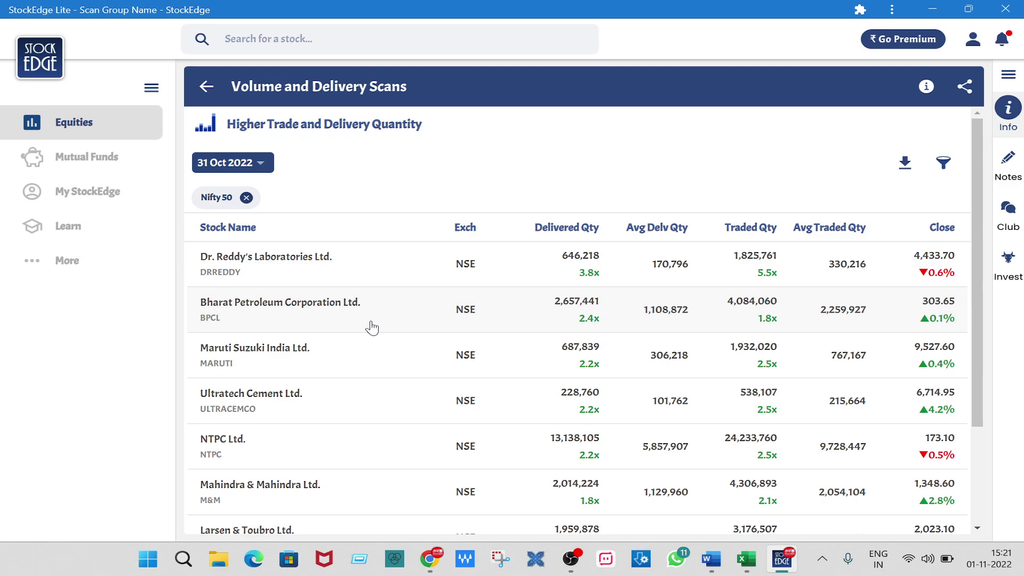
left_click(713, 563)
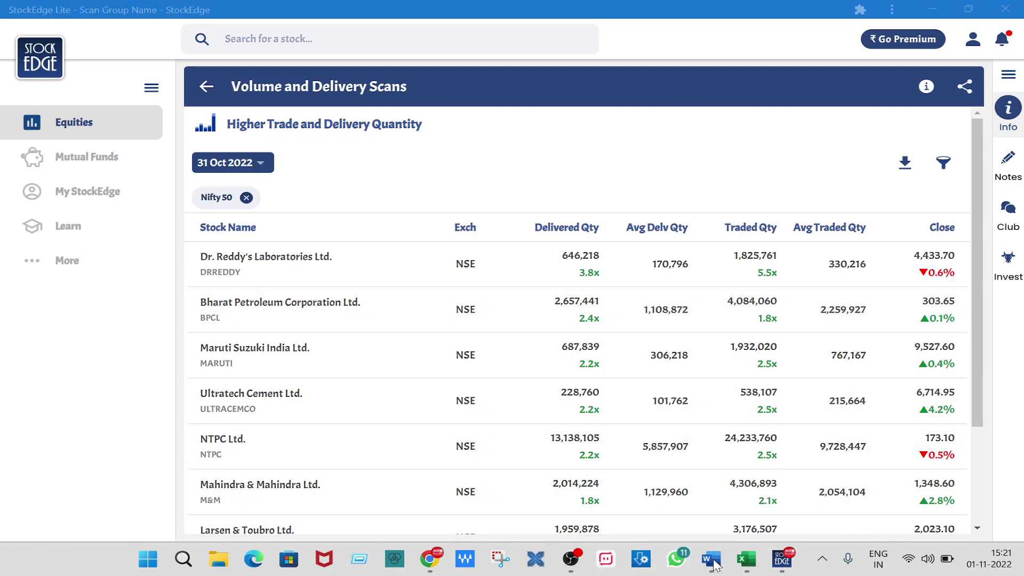
left_click(746, 559)
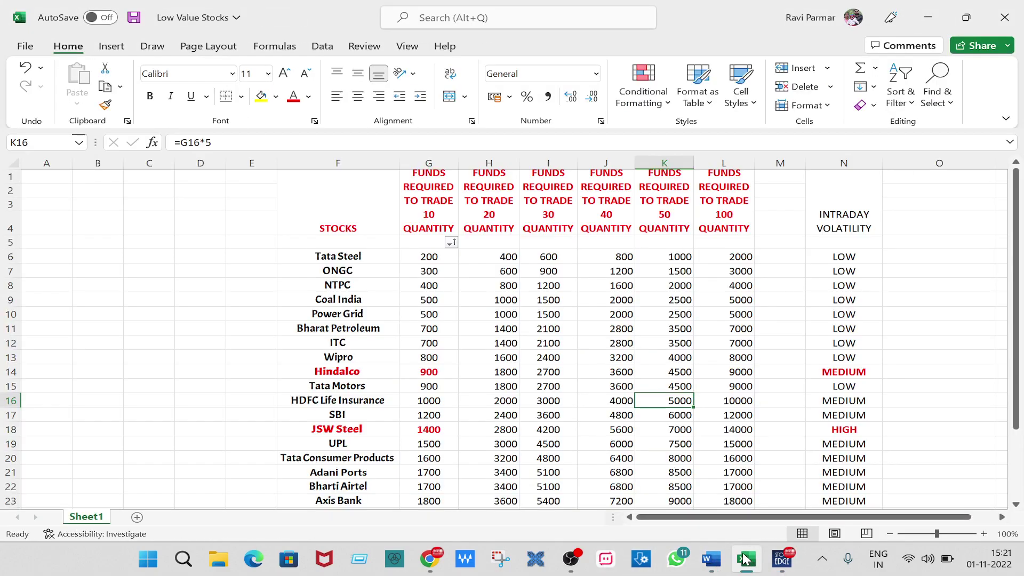
left_click(349, 329)
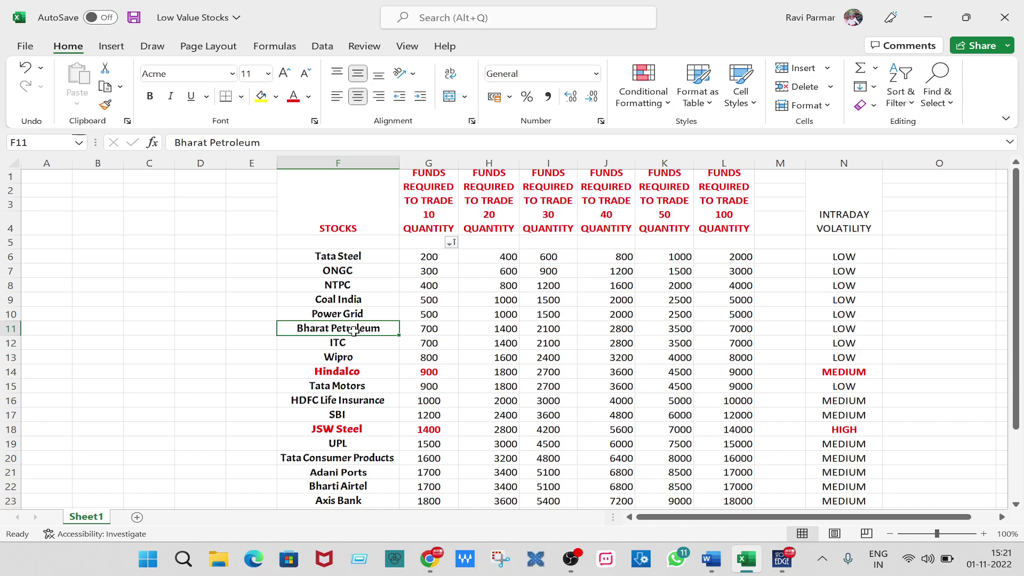
left_click(309, 96)
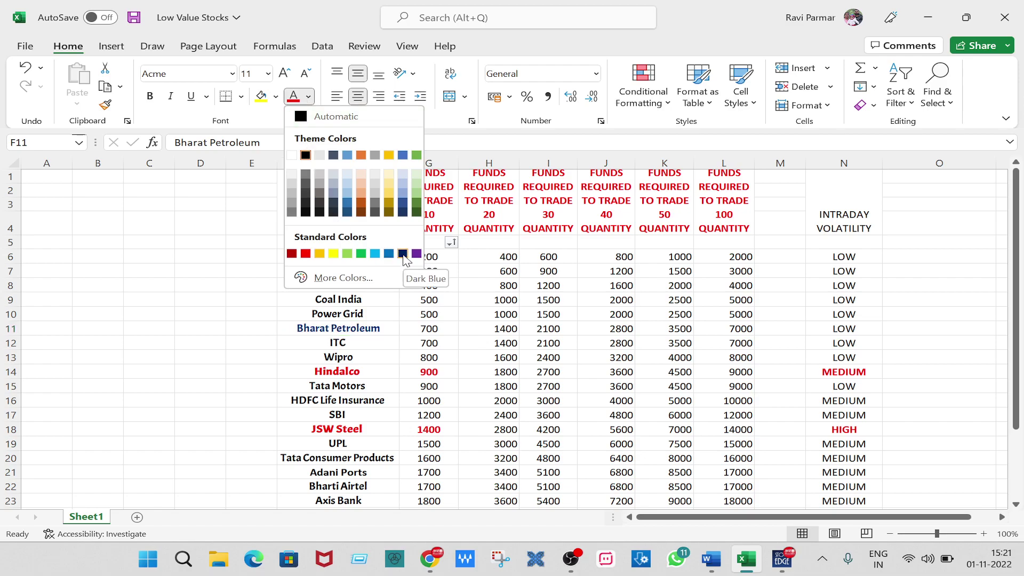
left_click(320, 253)
left_click(259, 297)
left_click(349, 327)
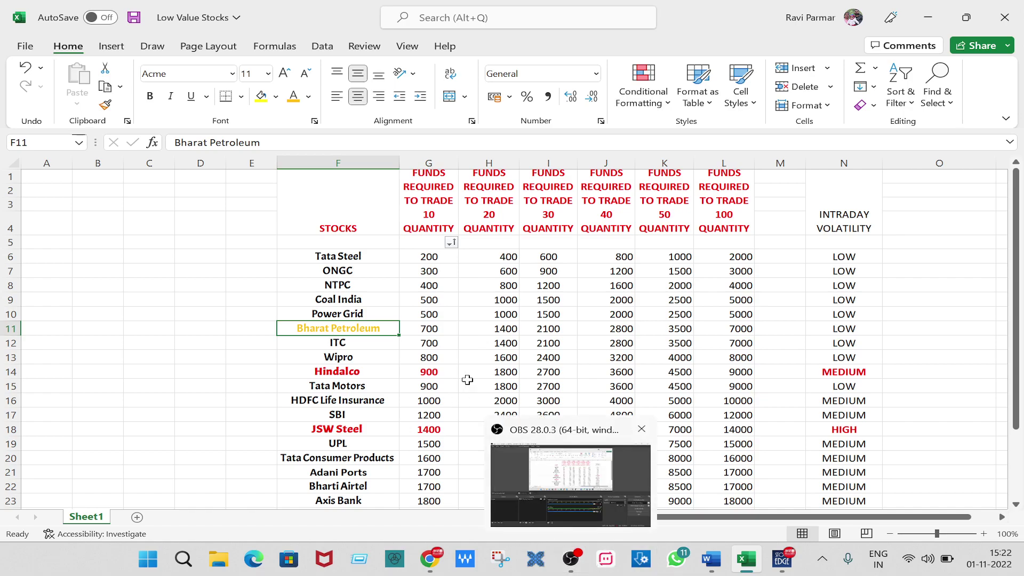
Compare the whole Nifty 50 scan list in StockEdge with the stocks in the Low Value Stocks sheet in Excel.
left_click(782, 559)
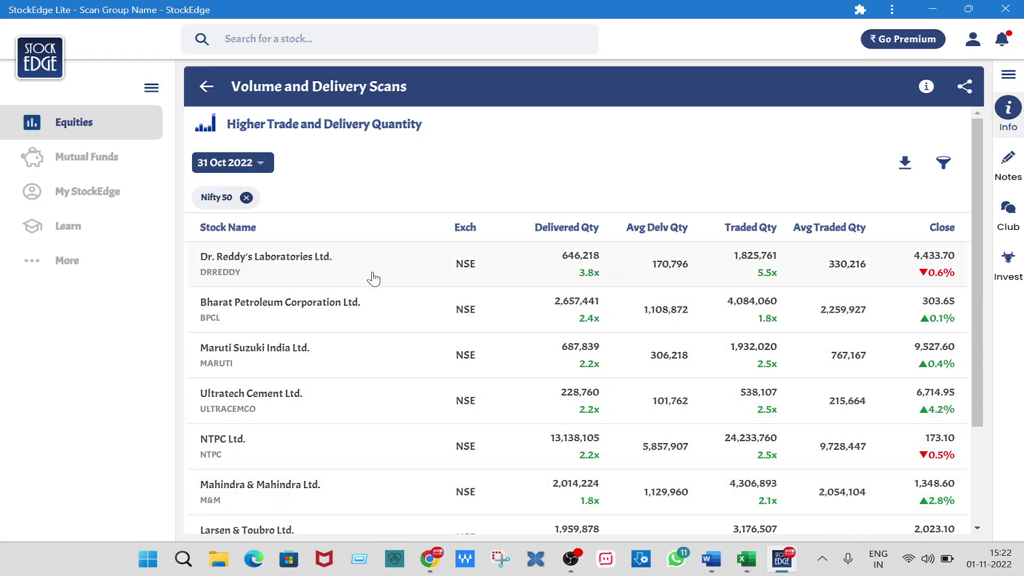
left_click(787, 561)
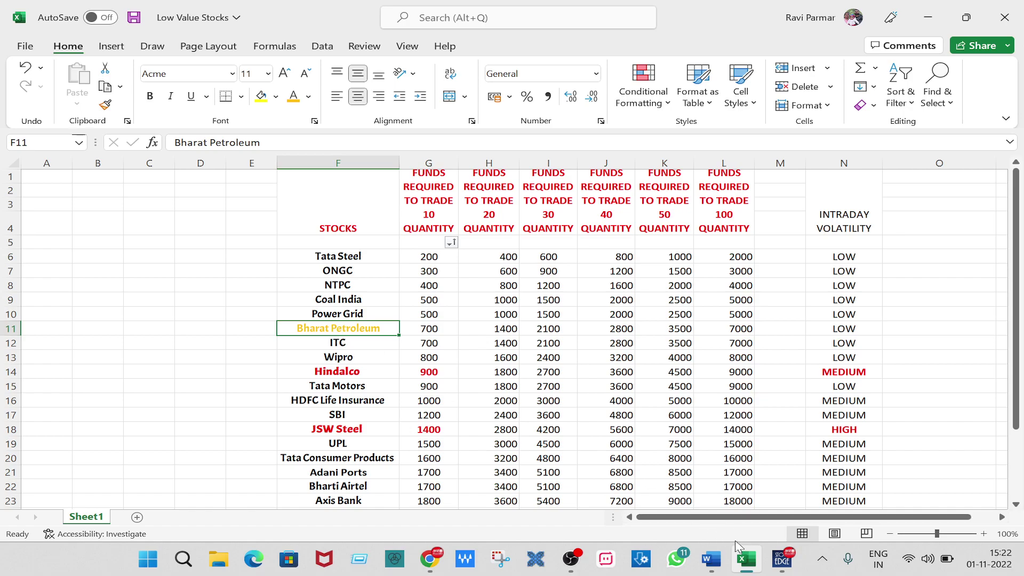
left_click(782, 560)
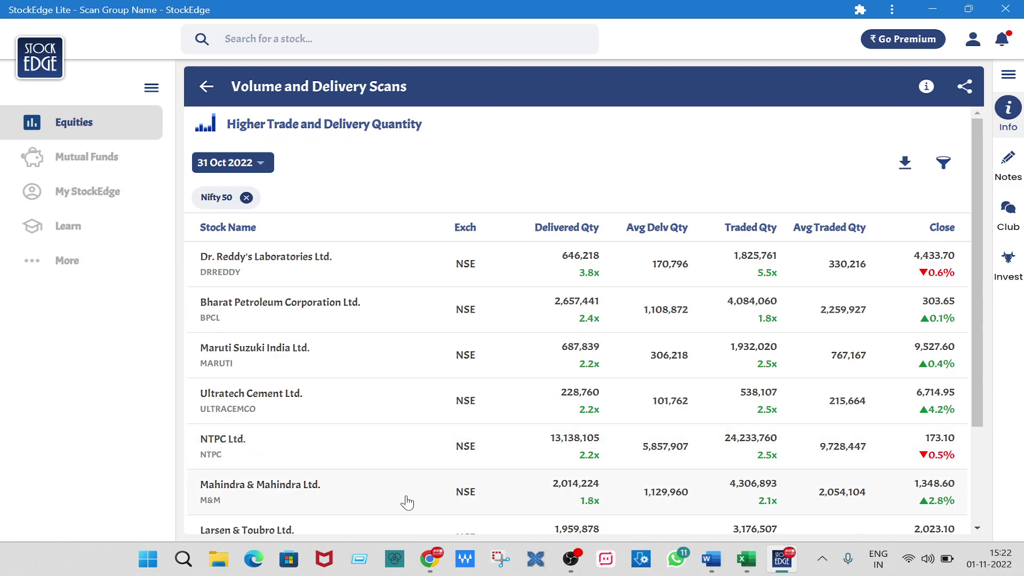
scroll(440, 408, "down", 1)
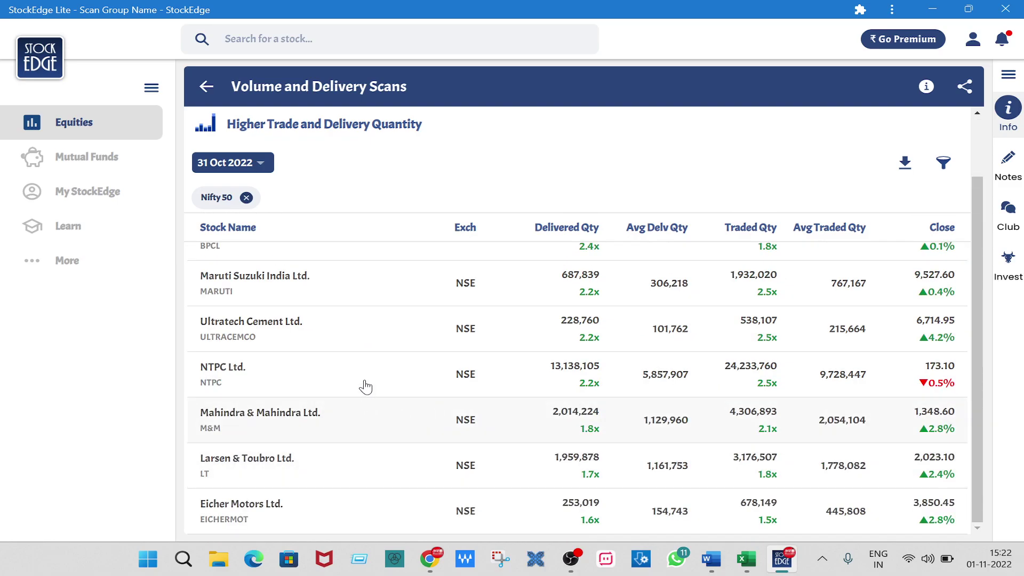
scroll(352, 432, "up", 1)
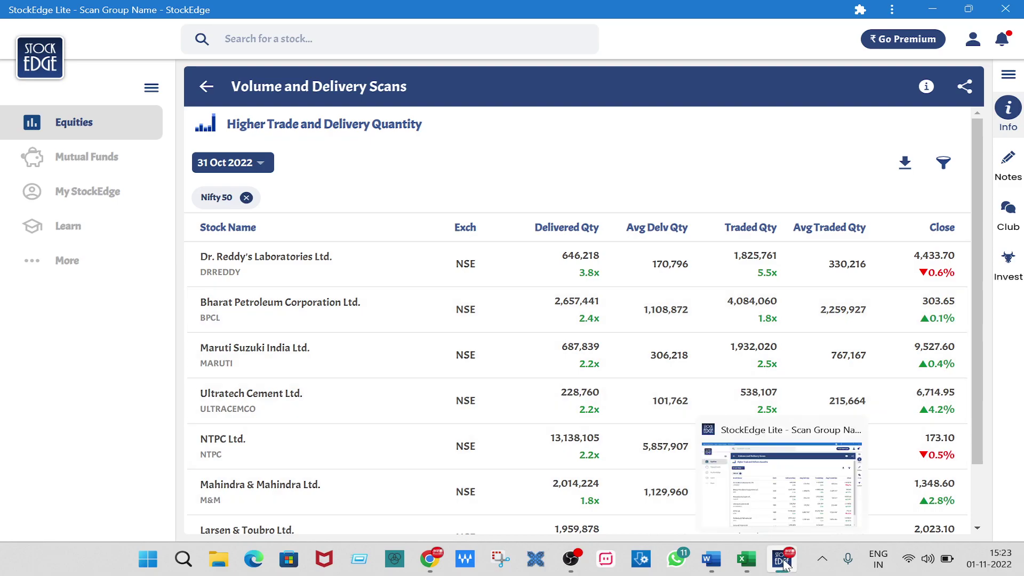
left_click(745, 560)
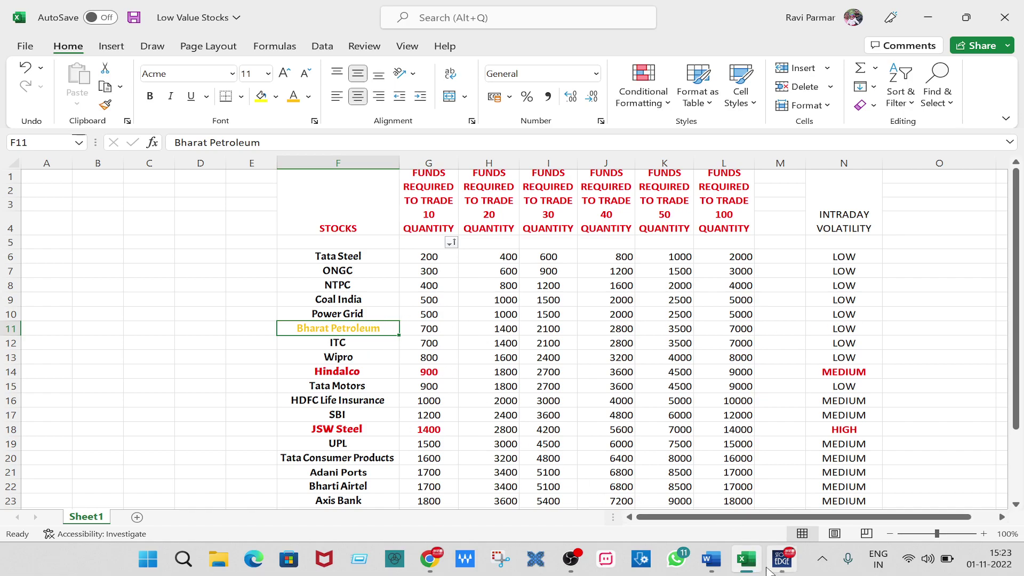
Switch to TradingView in Chrome and load the NSE chart of Bharat Petrol Corp (BPCL) through a symbol search.
mouse_move(429, 558)
left_click(421, 517)
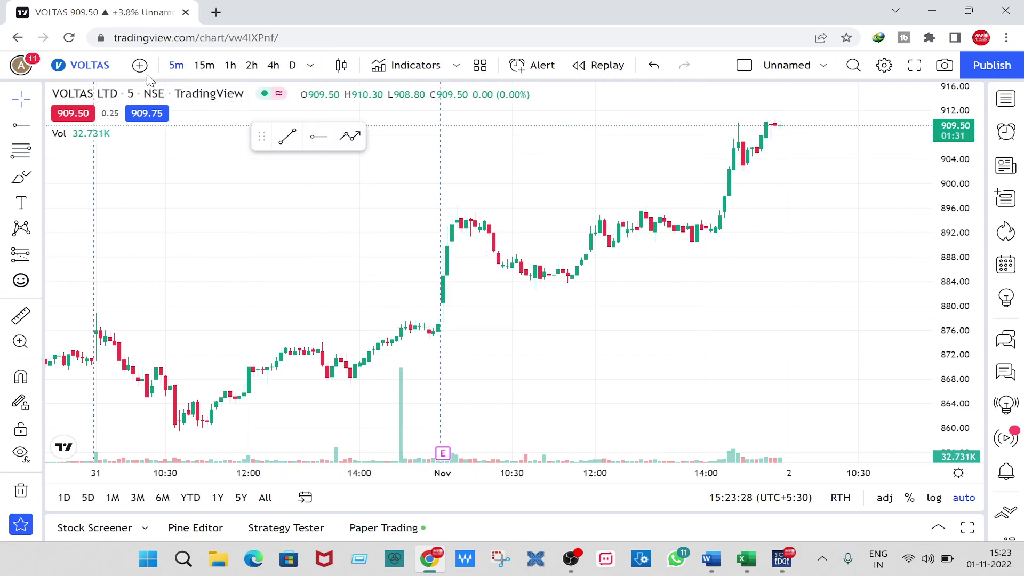
left_click(90, 64)
type("BARAT PE")
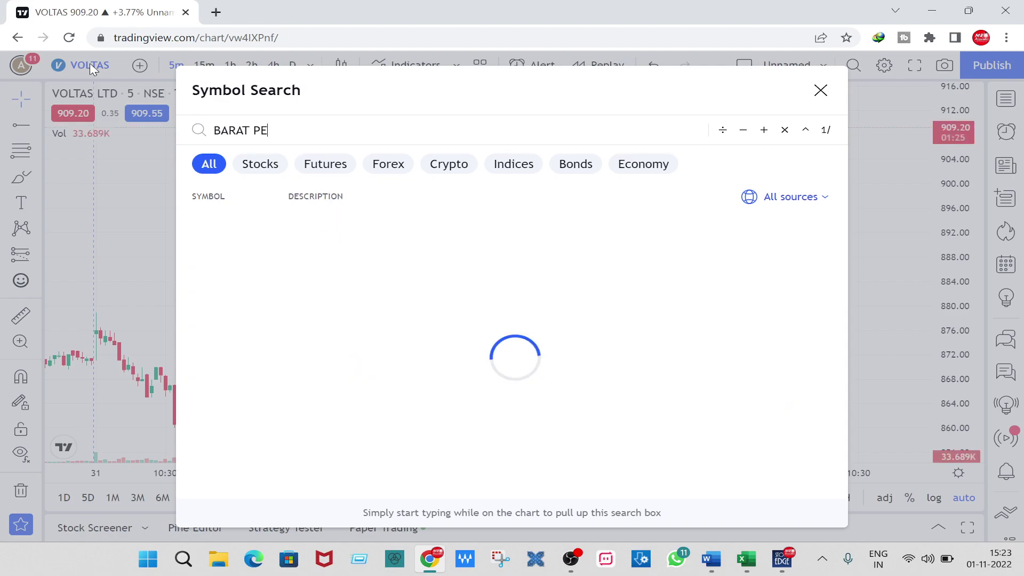
type("RTTRO")
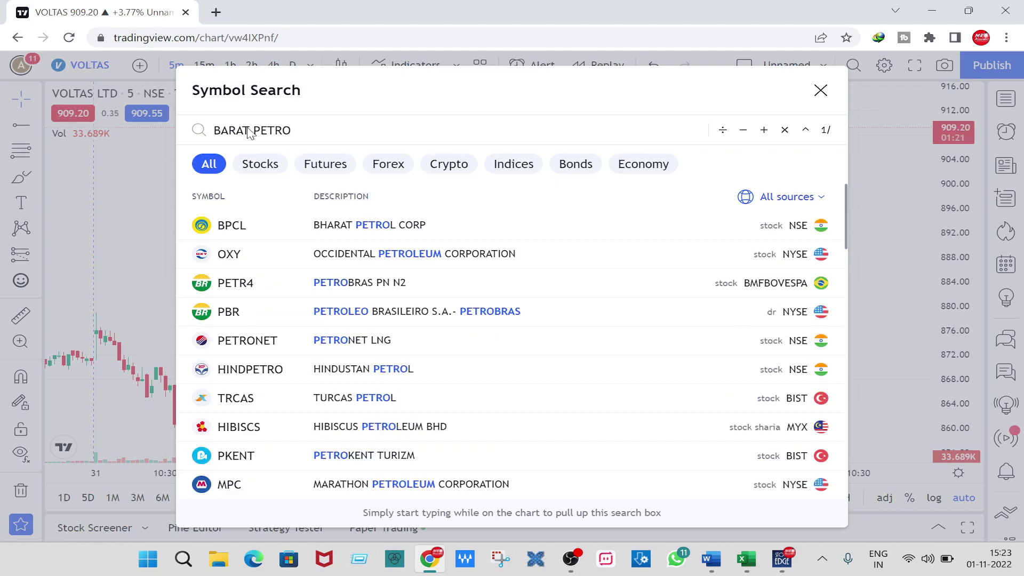
left_click(446, 230)
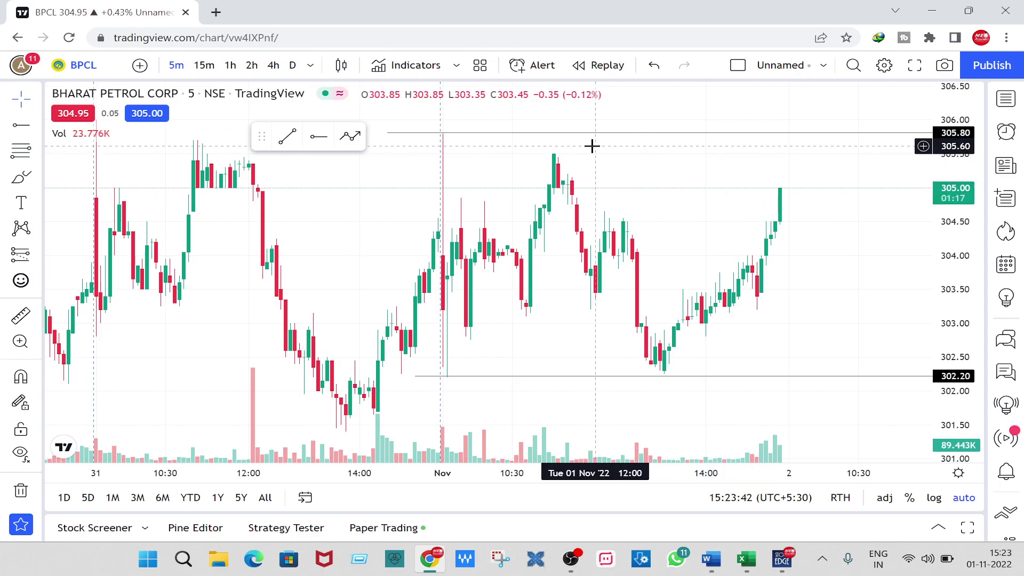
Show the BPCL chart in the 15-minute timeframe and examine its recent price movement up close and over several days.
type("15")
key("Return")
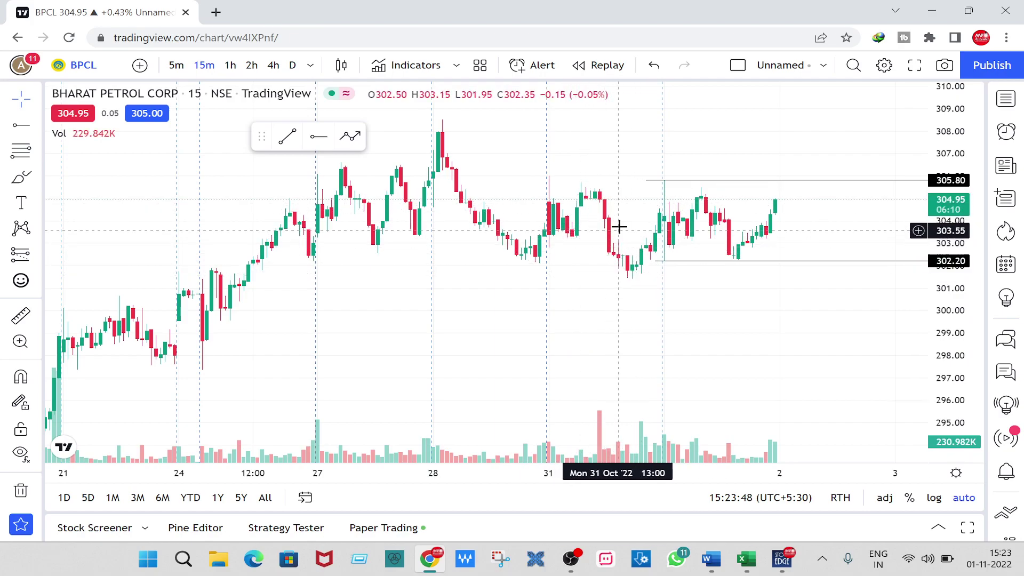
scroll(695, 283, "up", 3)
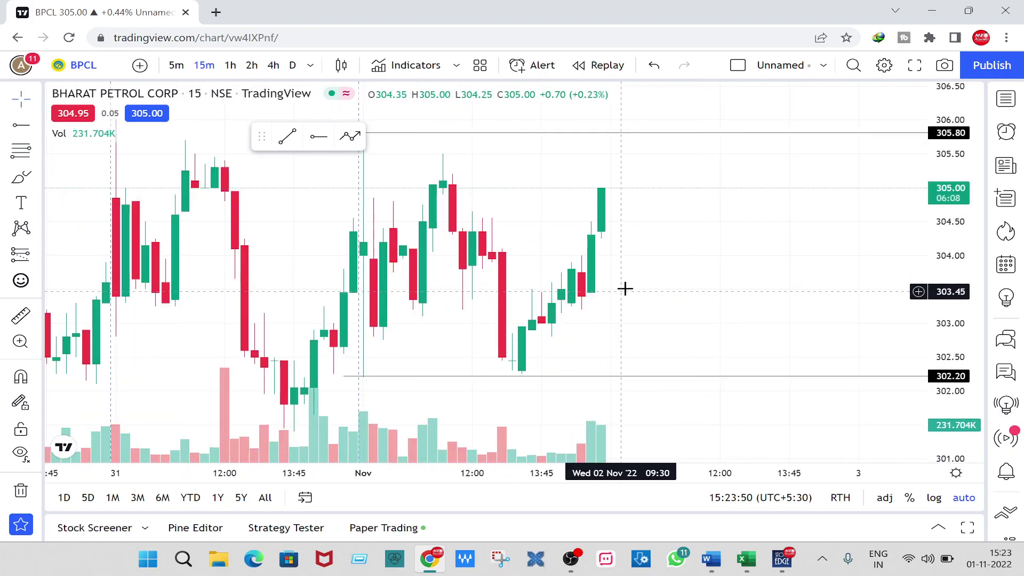
scroll(757, 254, "down", 3)
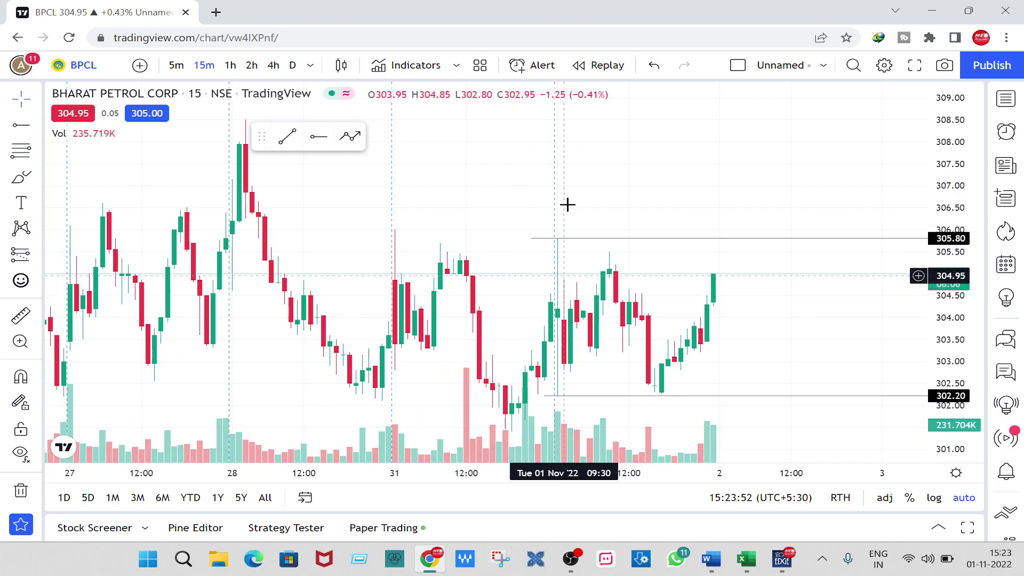
scroll(674, 169, "down", 1)
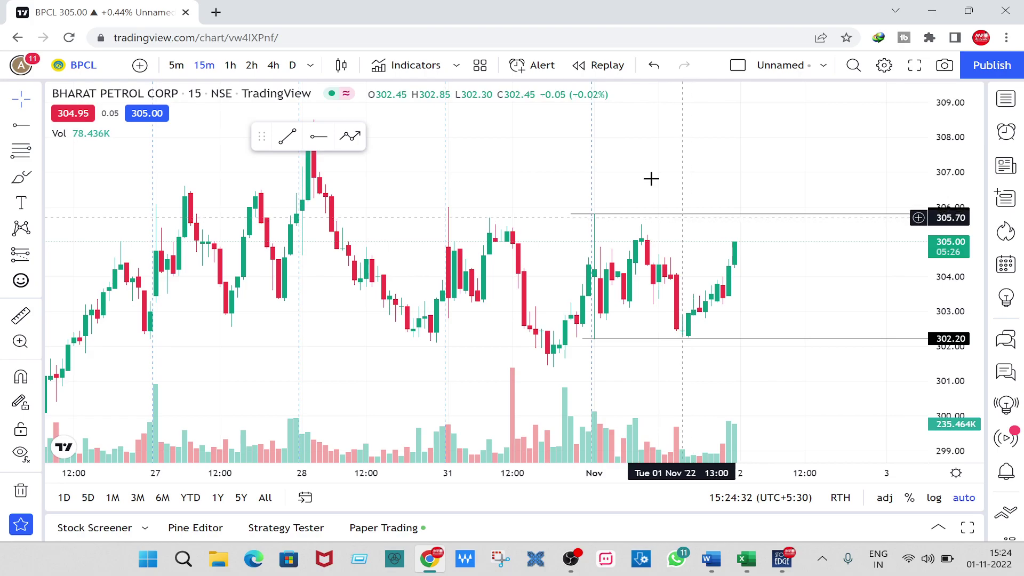
Set the chart's session break lines to the second thickness level in the appearance settings and apply the change.
left_click(884, 65)
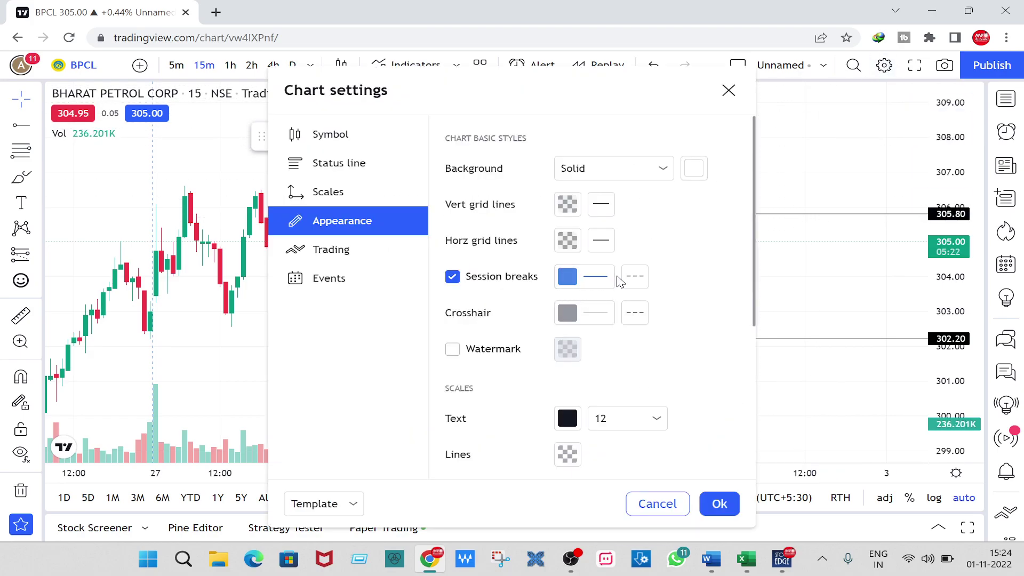
left_click(602, 283)
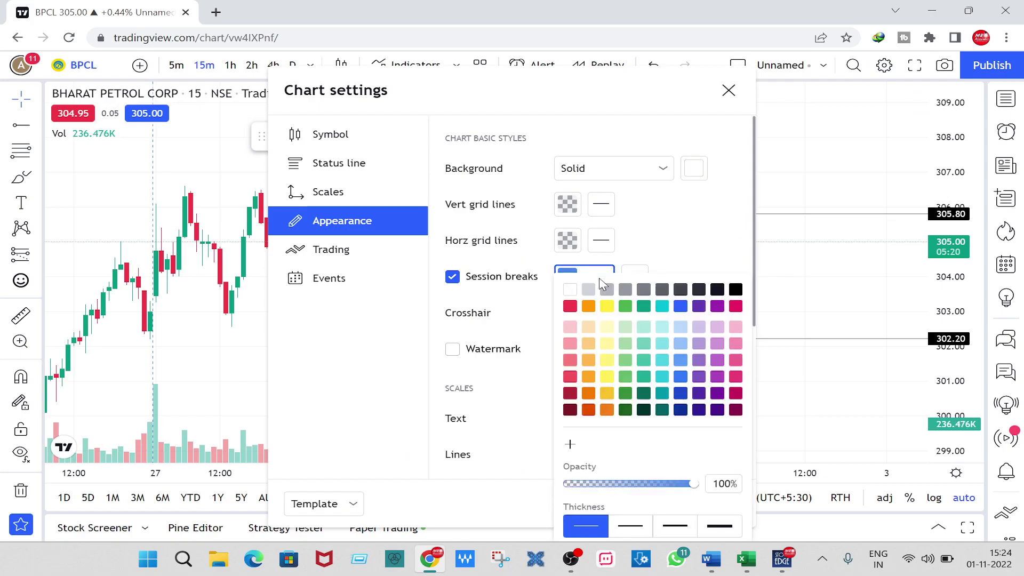
left_click(634, 527)
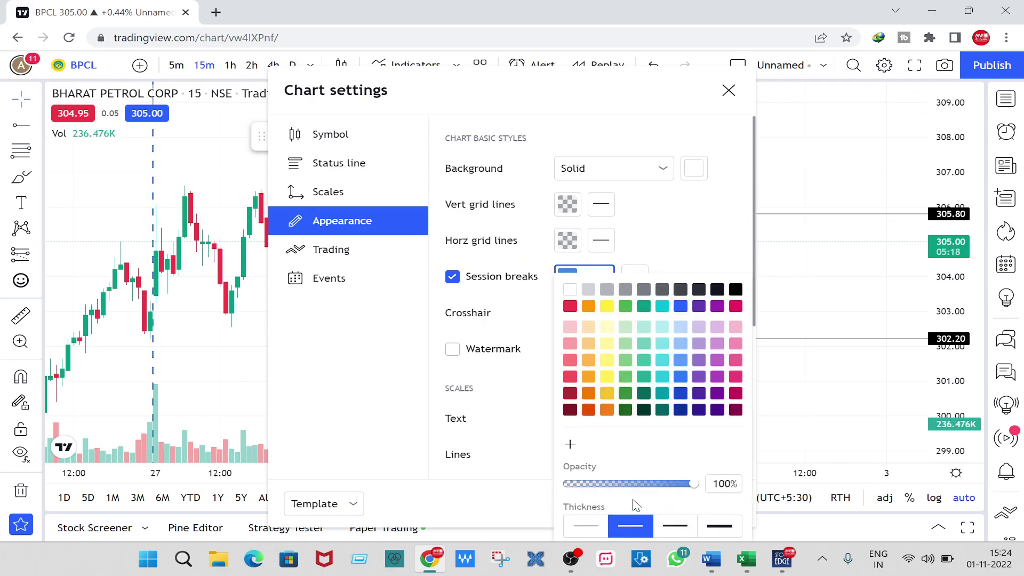
left_click(673, 240)
left_click(720, 504)
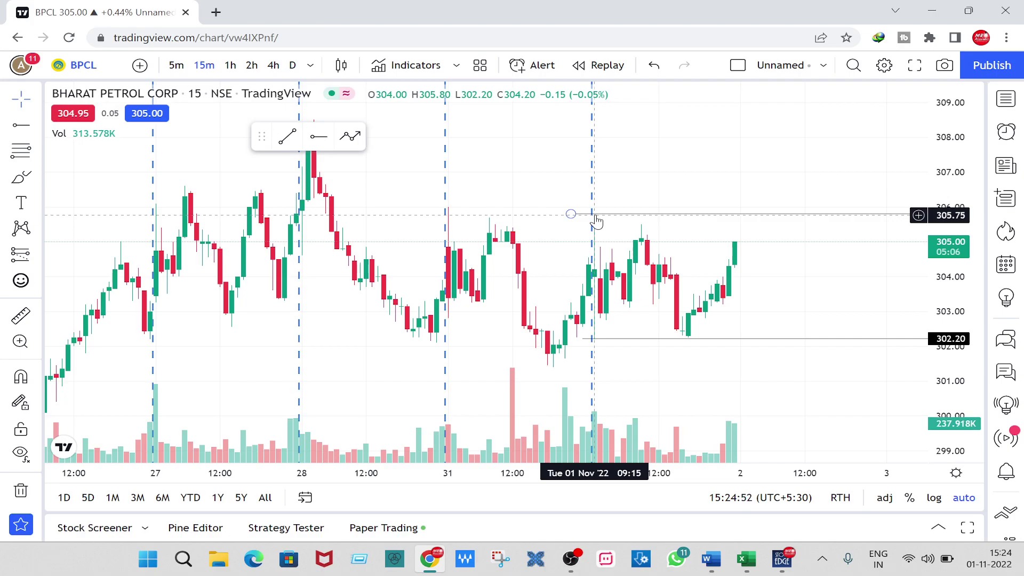
Set the BPCL chart to the 5-minute timeframe and examine the candles of 31 October and 1 November.
left_click(180, 70)
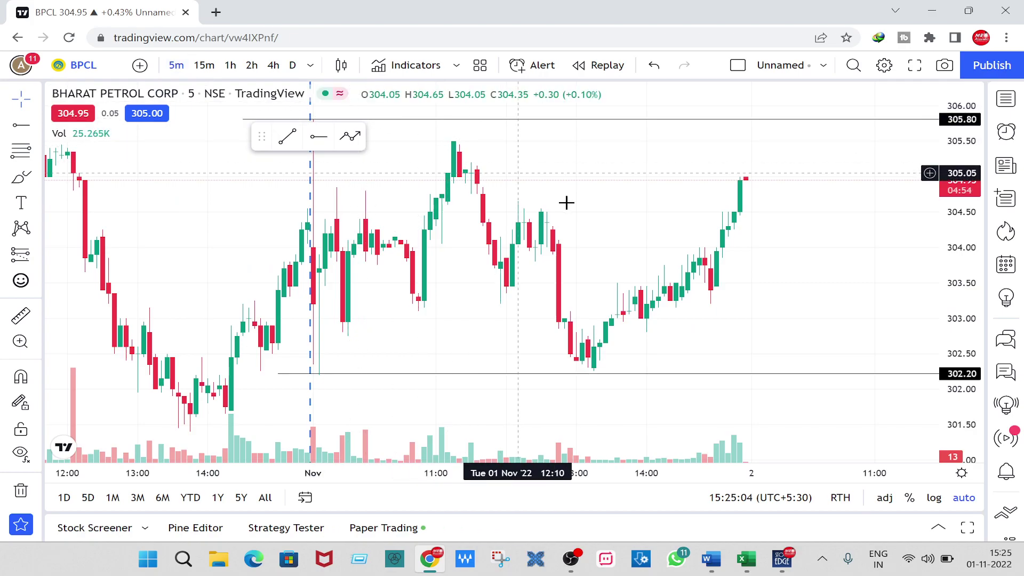
left_click_drag(612, 176, 784, 178)
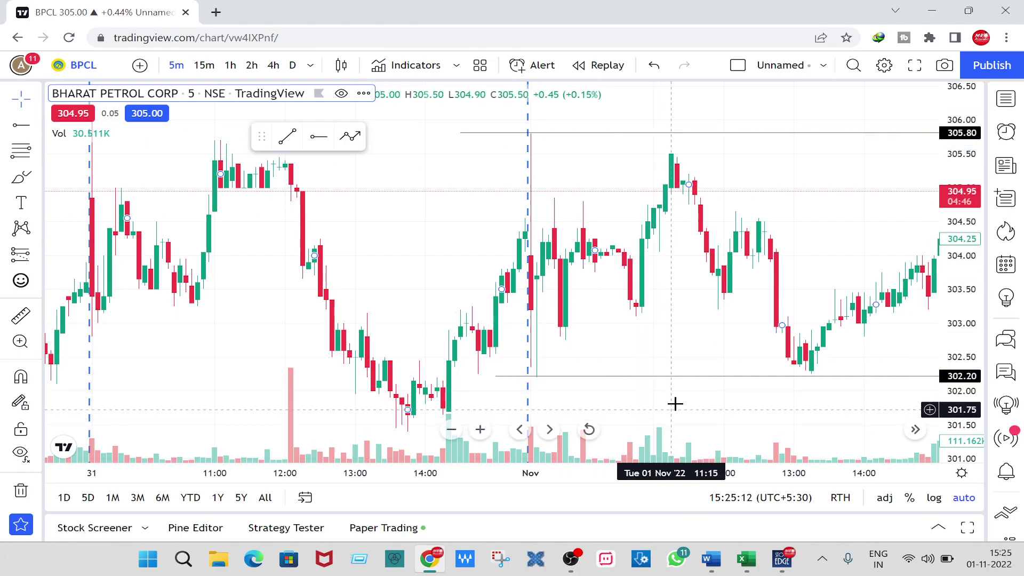
left_click_drag(725, 324, 552, 327)
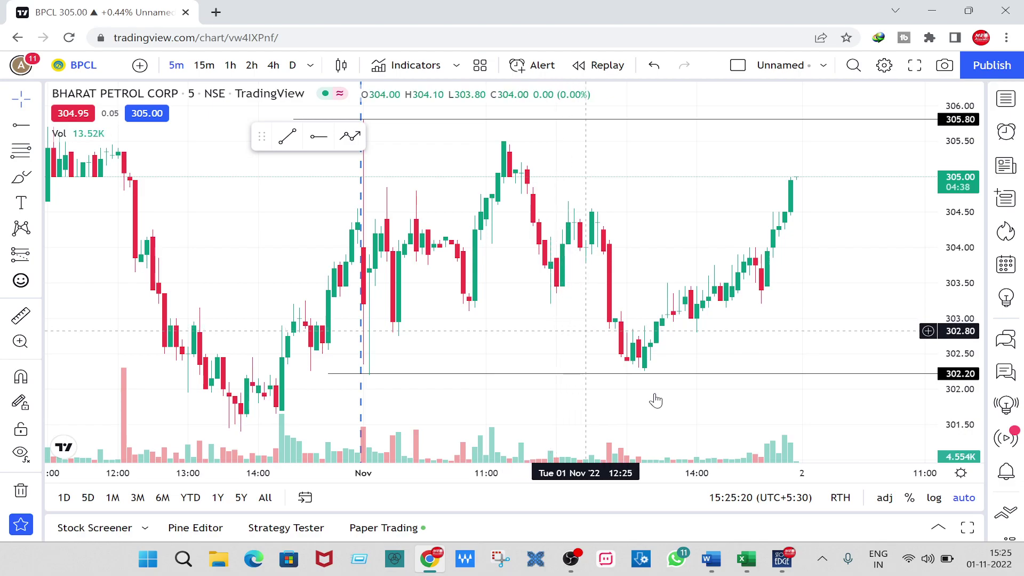
Switch to StockEdge to review the Nifty 50 stocks in the Higher Trade and Delivery Quantity scan, and return to TradingView in Chrome.
left_click(782, 558)
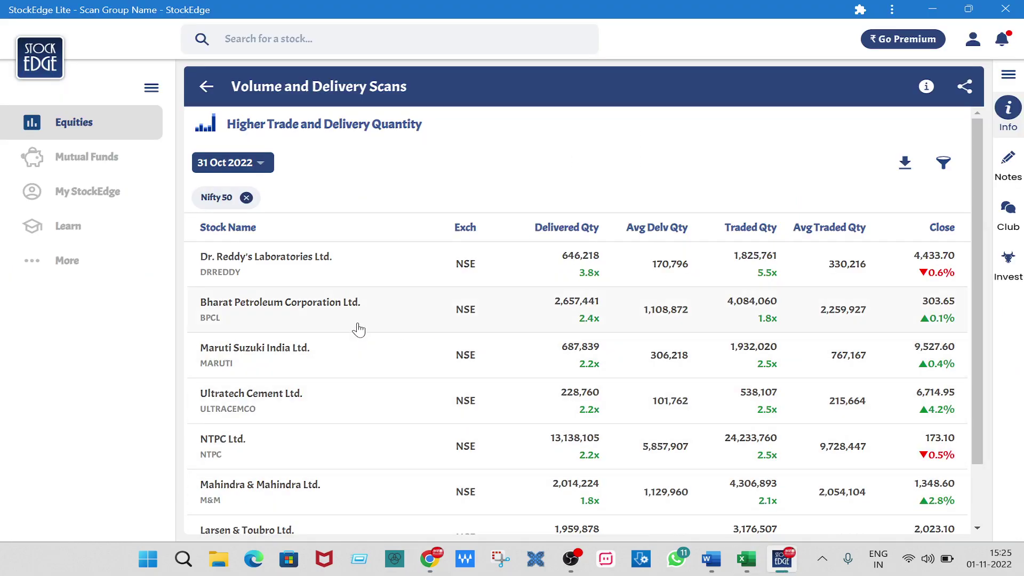
scroll(369, 311, "down", 2)
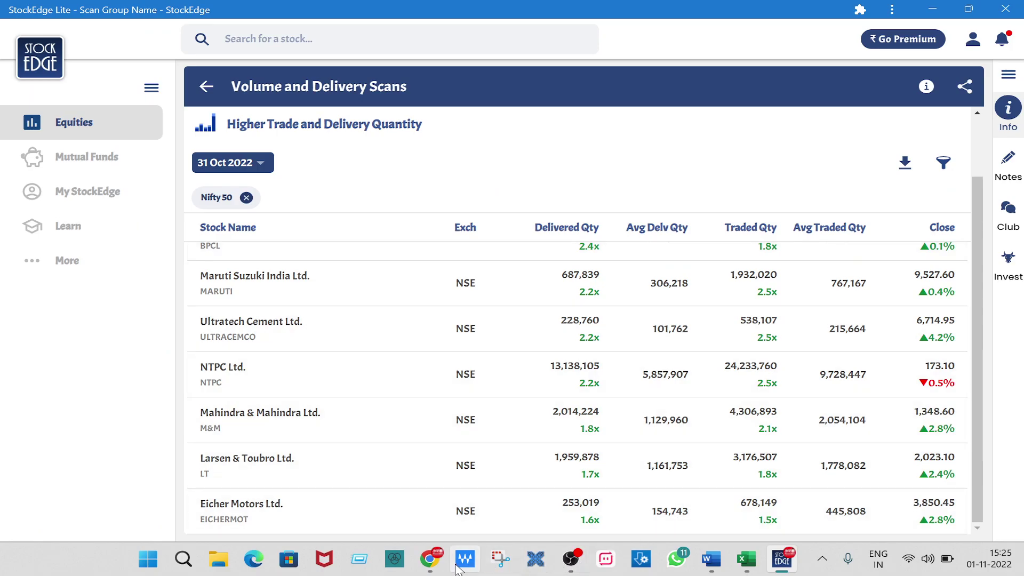
left_click(430, 558)
Load the NSE chart of NTPC Ltd through a symbol search.
left_click(1007, 97)
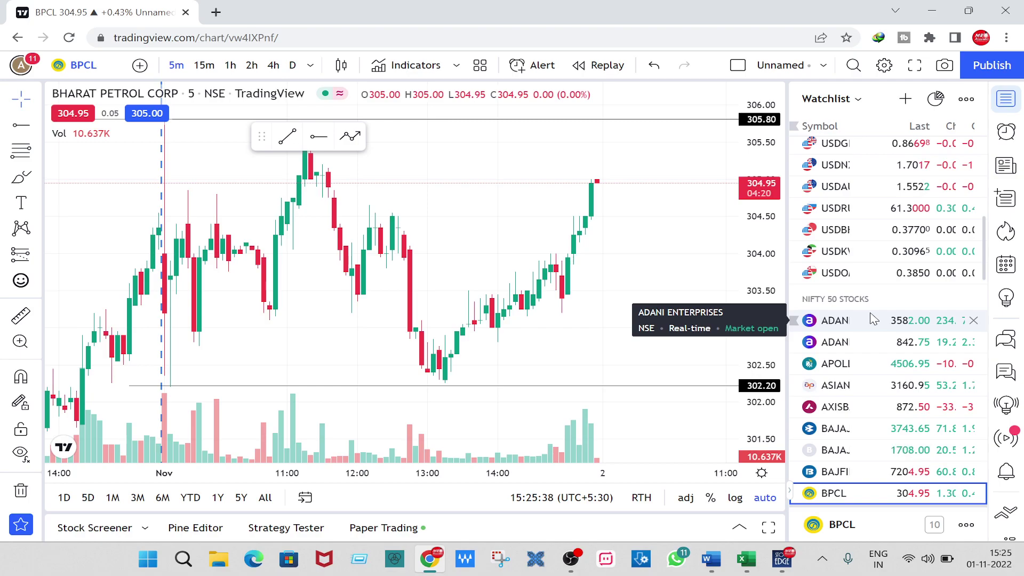
left_click(1012, 104)
left_click(90, 68)
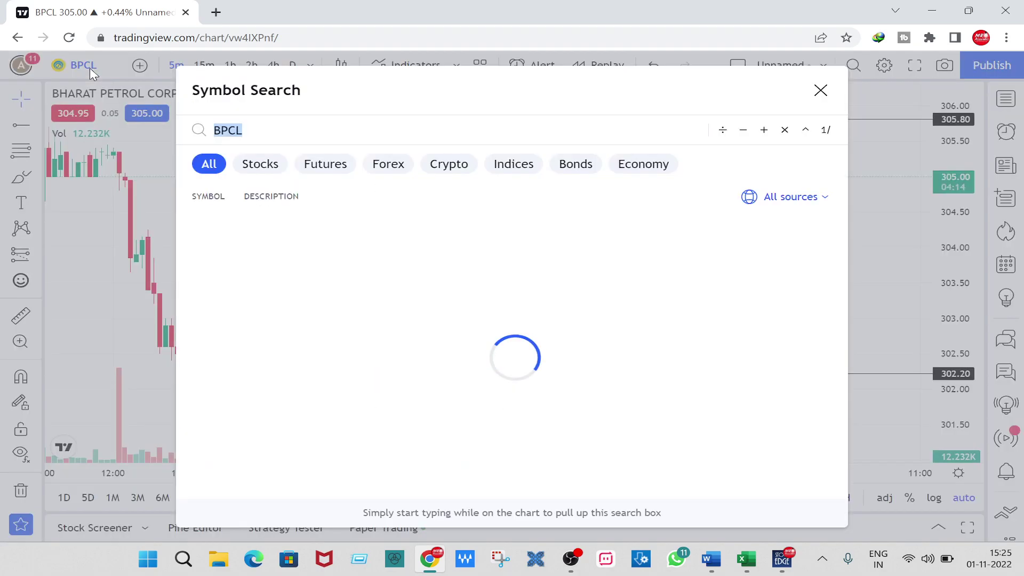
type("NTPC")
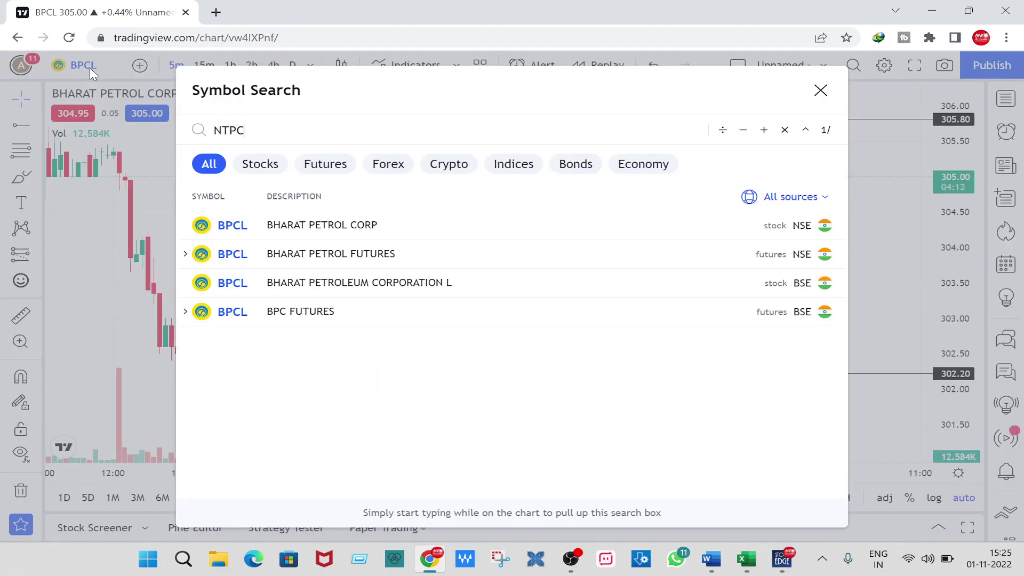
left_click(323, 233)
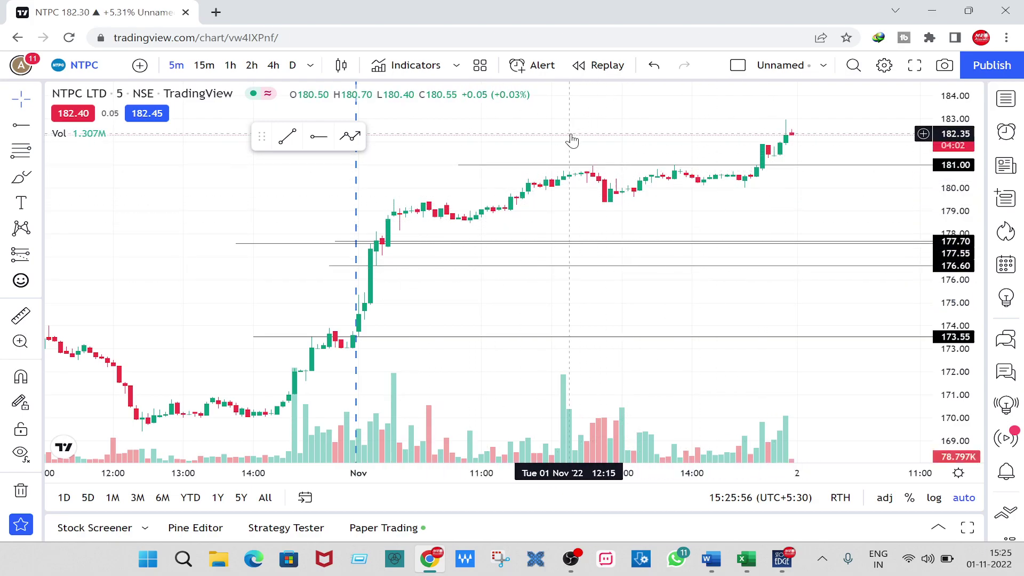
Examine NTPC's 5-minute candles around 1 November, and show the chart in the 15-minute timeframe over several sessions.
left_click_drag(571, 139, 679, 139)
left_click_drag(645, 304, 603, 299)
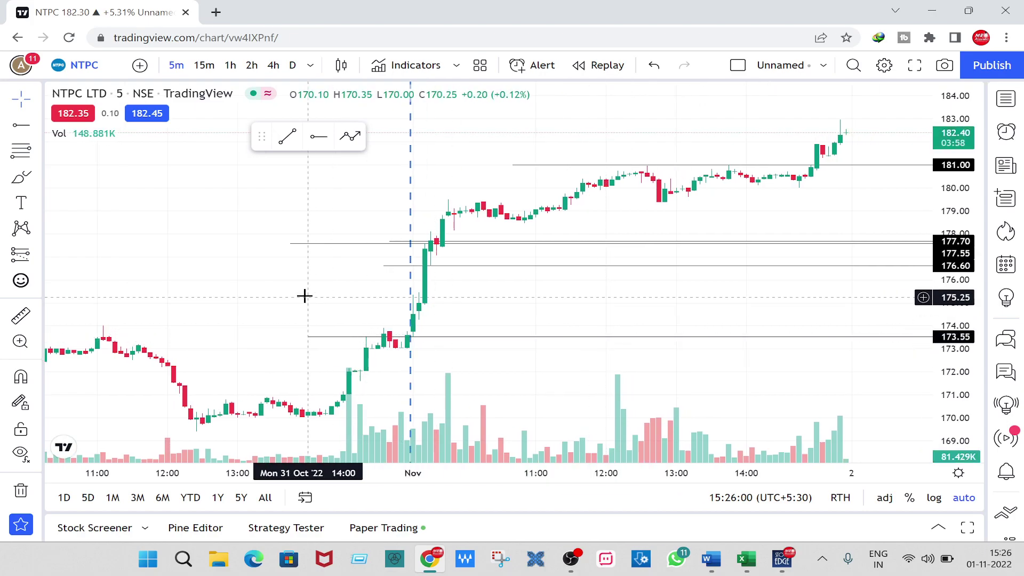
left_click_drag(304, 295, 343, 295)
left_click(203, 66)
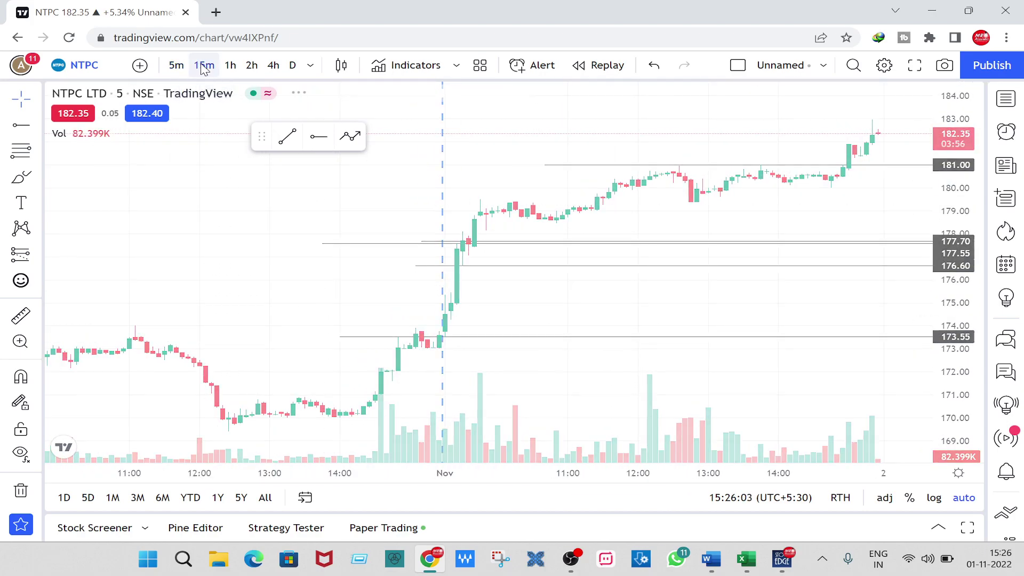
left_click_drag(644, 182, 433, 180)
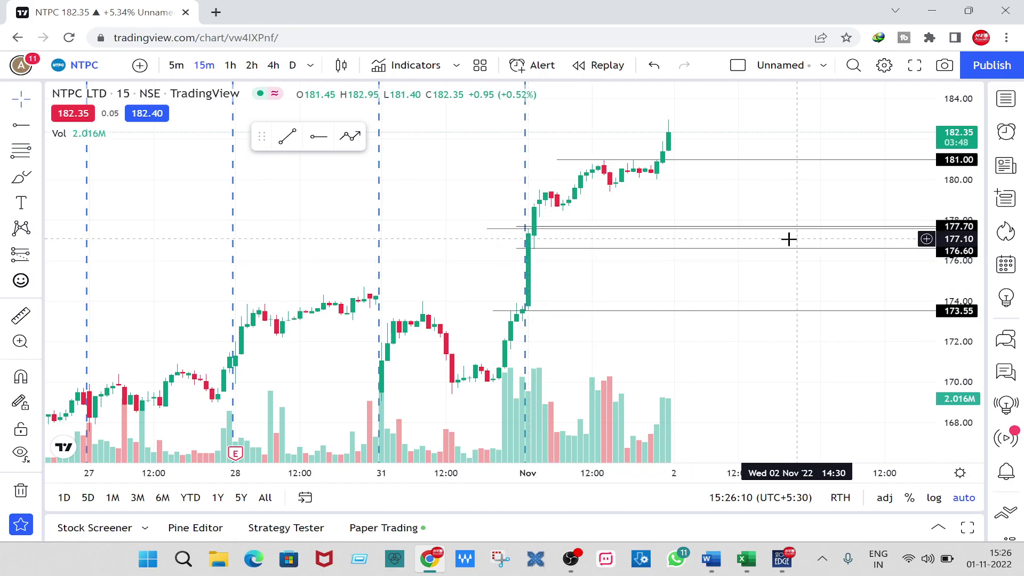
Remove the NTPC chart's drawings and indicator, and mark the first 15-minute candle of 1 November with horizontal rays at 177.55 and 173.50.
left_click(43, 491)
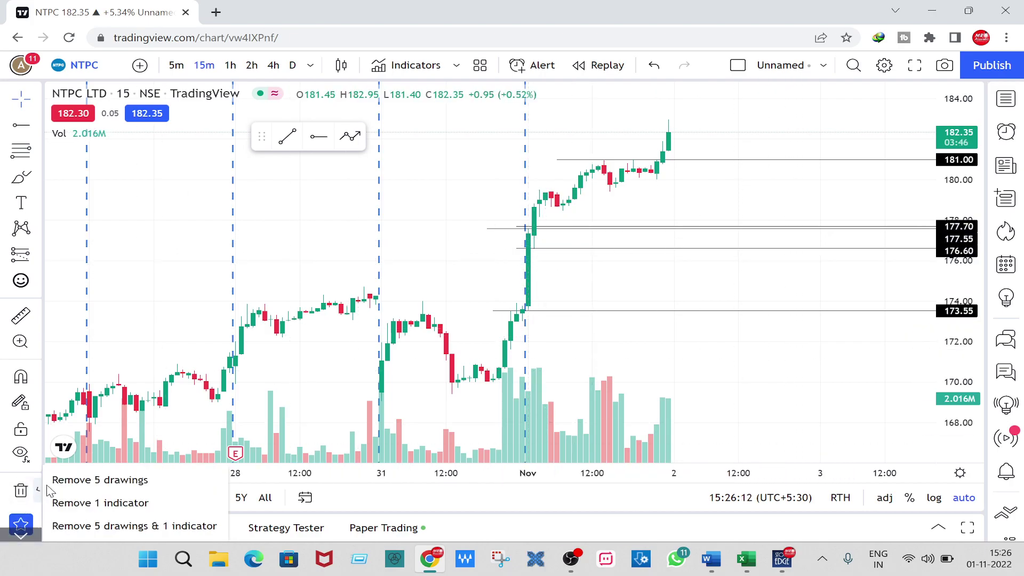
left_click(126, 525)
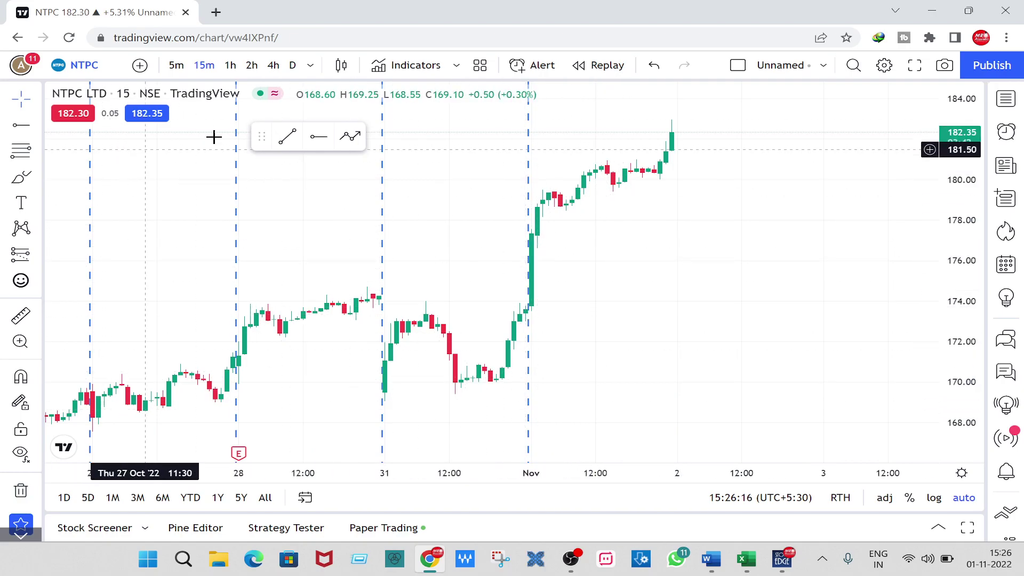
left_click(319, 136)
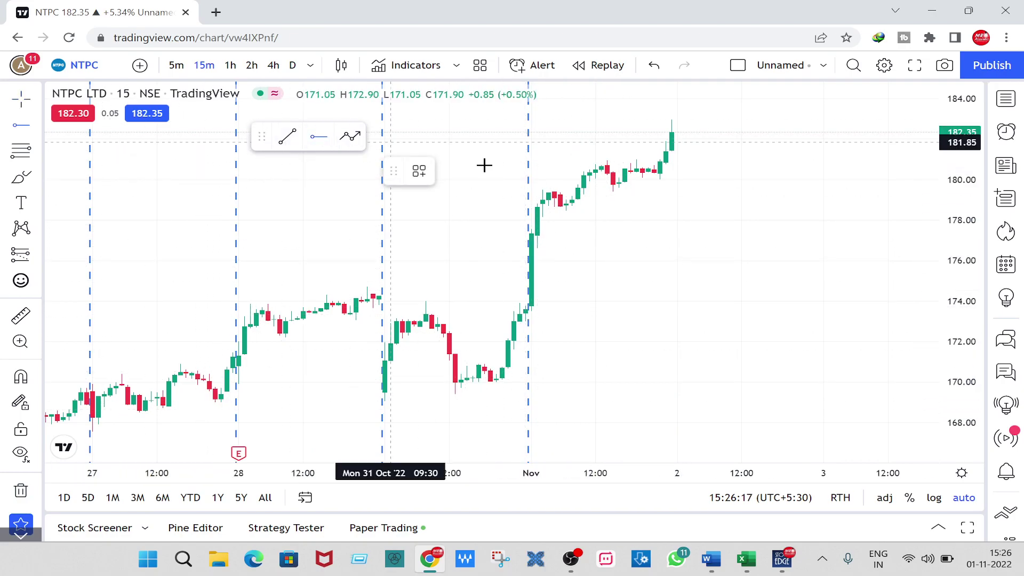
left_click(511, 229)
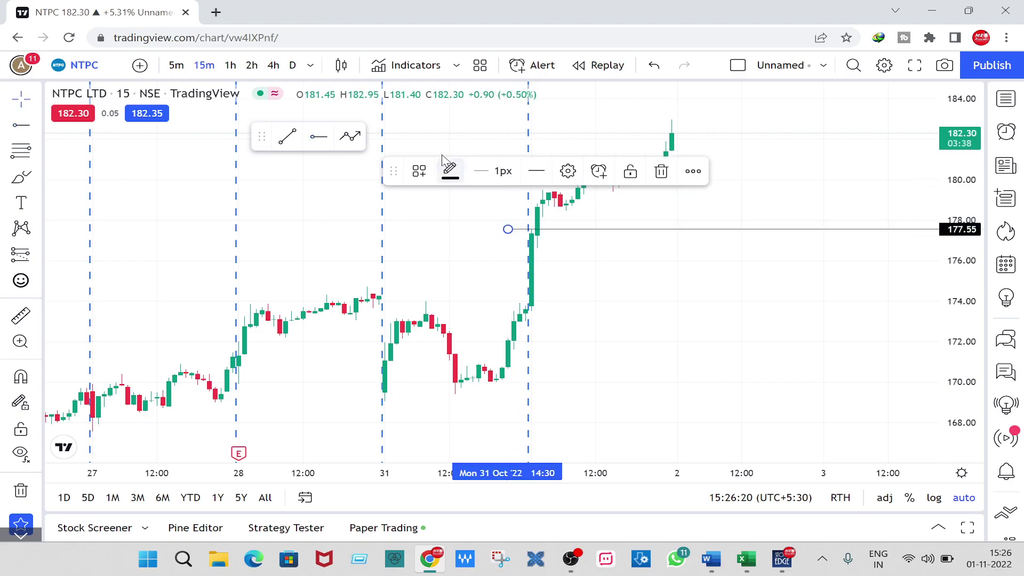
left_click(437, 304)
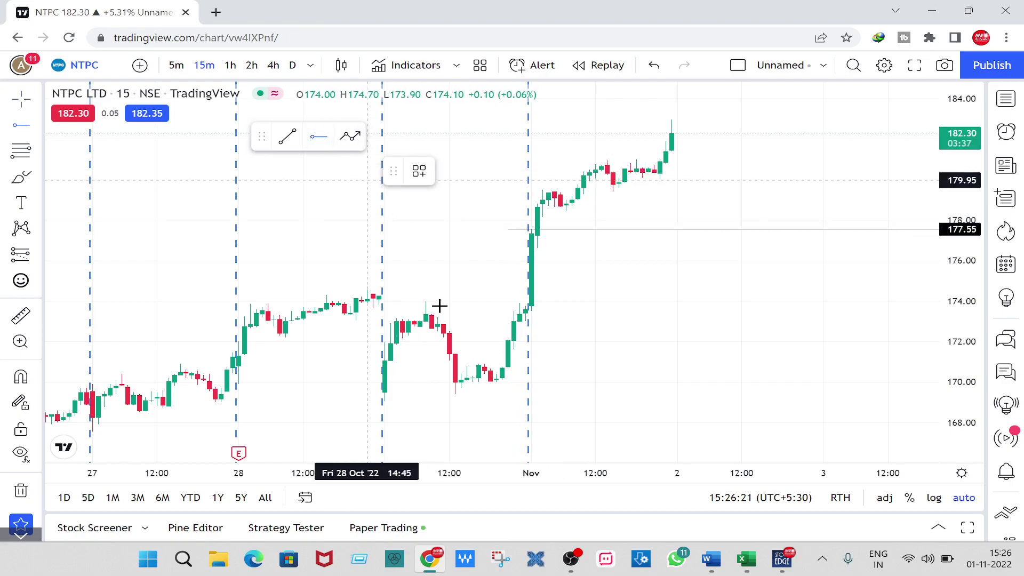
left_click(490, 310)
left_click(794, 178)
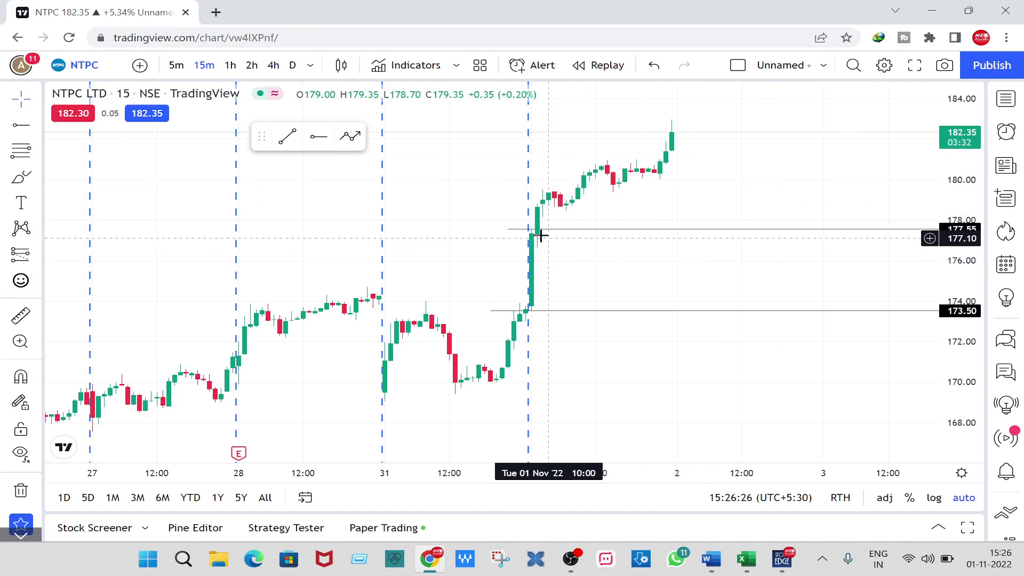
Set the NTPC chart to the 5-minute timeframe and draw a horizontal ray at 176.65 at the low of the 09:30 candle on 1 November.
left_click(176, 65)
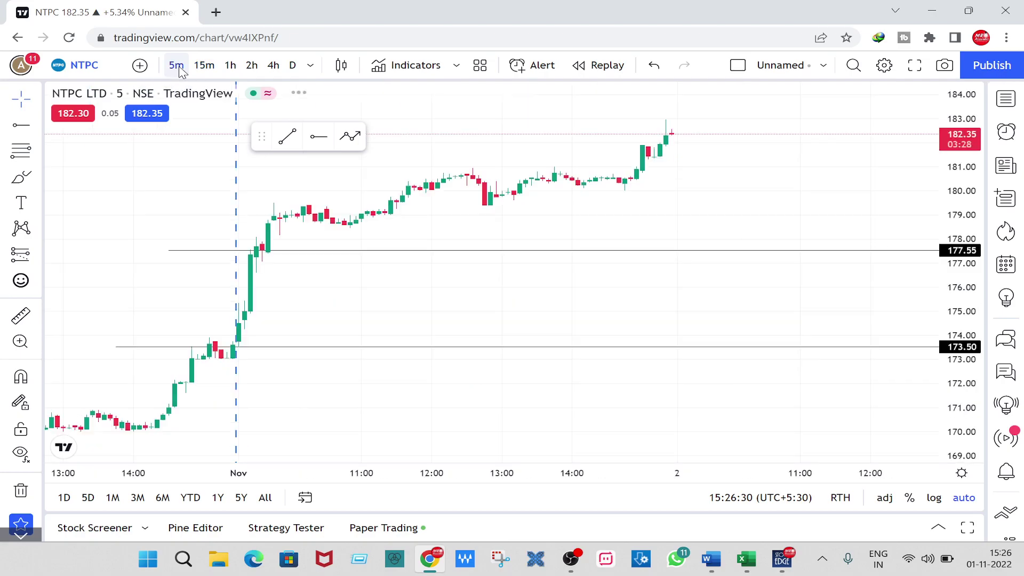
left_click_drag(359, 290, 432, 296)
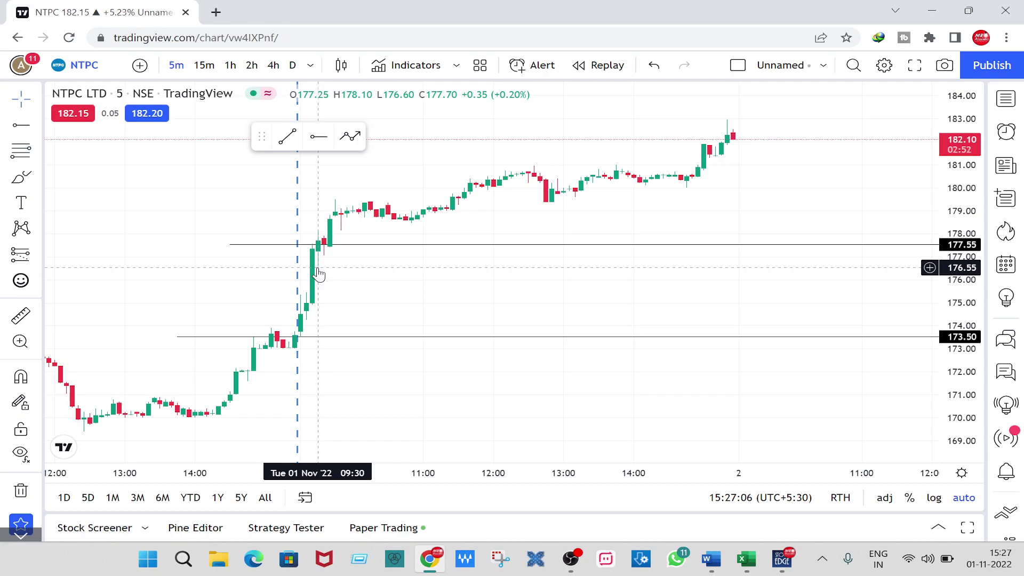
left_click(319, 137)
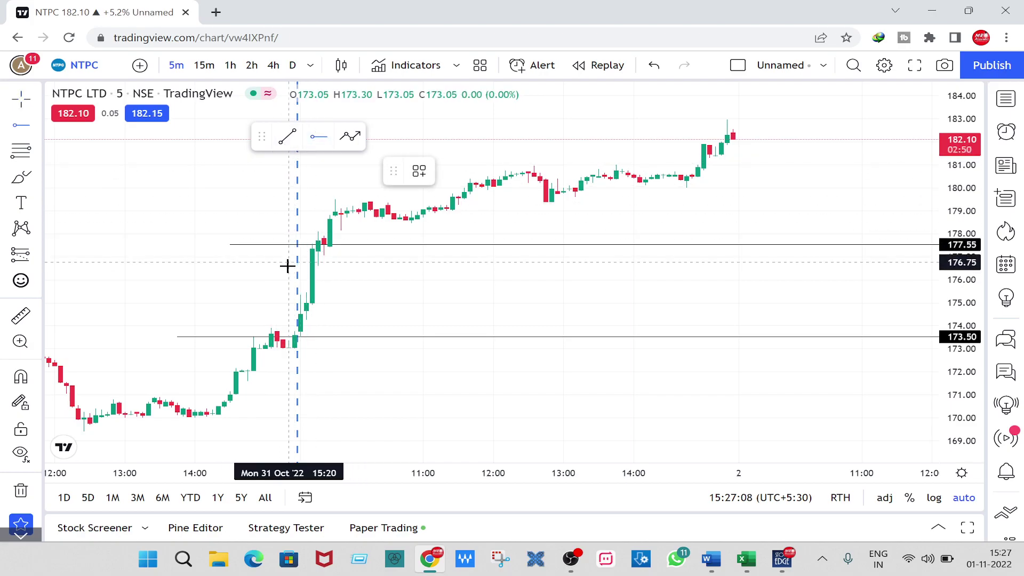
left_click(287, 265)
left_click(441, 289)
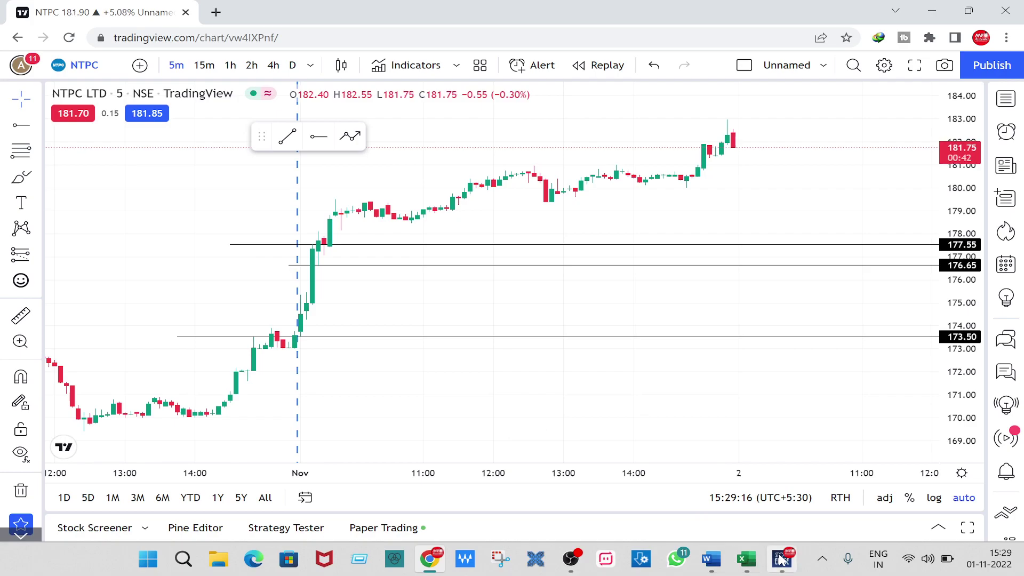
Check the StockEdge scan list again, and load the NSE chart of Mahindra & Mahindra (M_M) in TradingView by searching for "MAHIND".
mouse_move(781, 559)
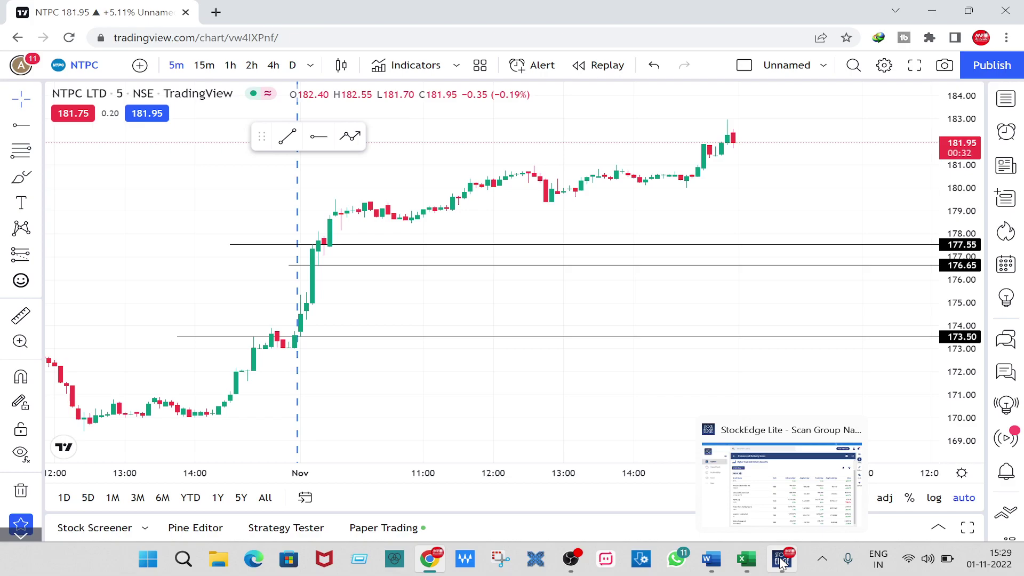
mouse_move(746, 566)
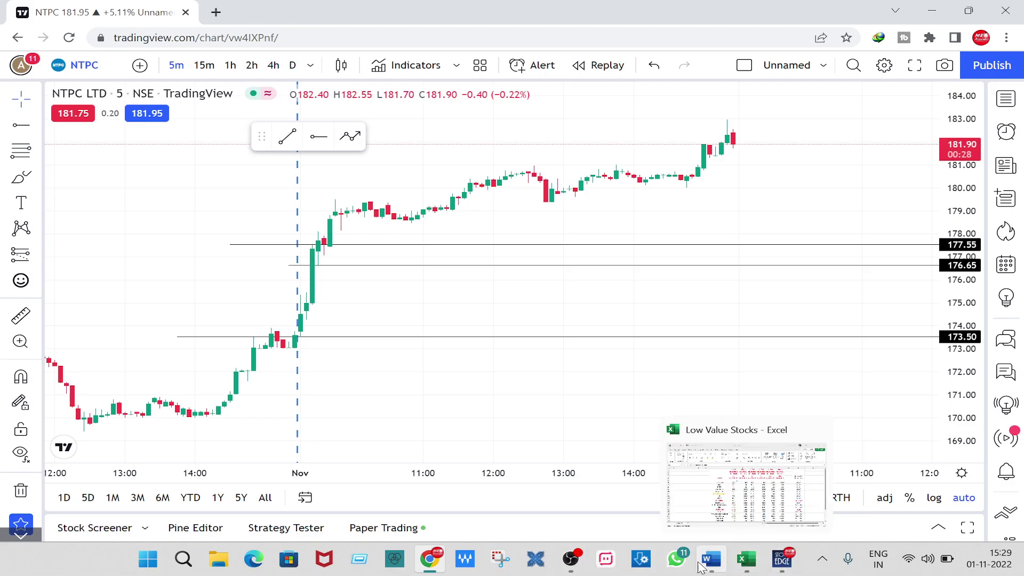
left_click(780, 564)
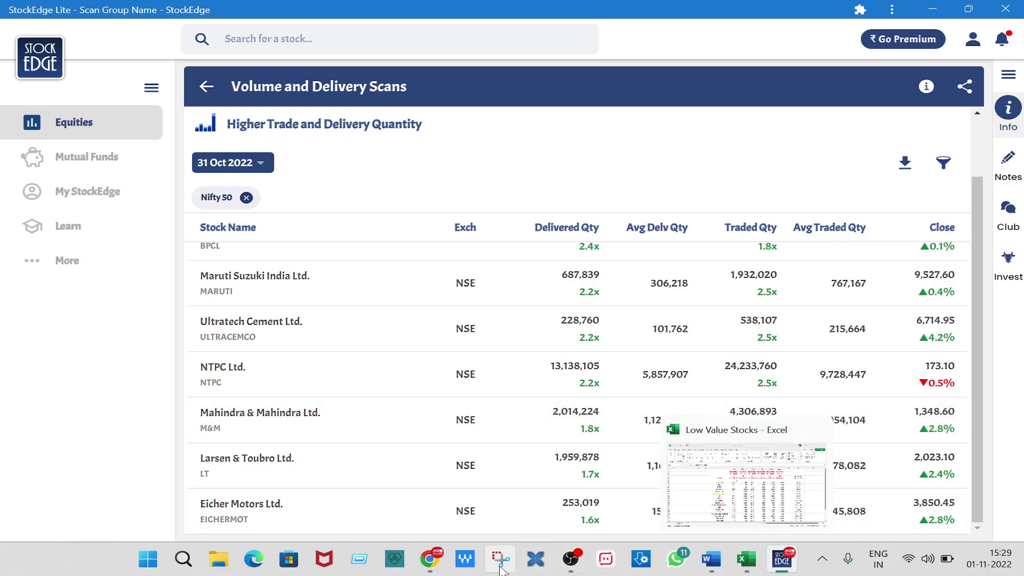
left_click(430, 558)
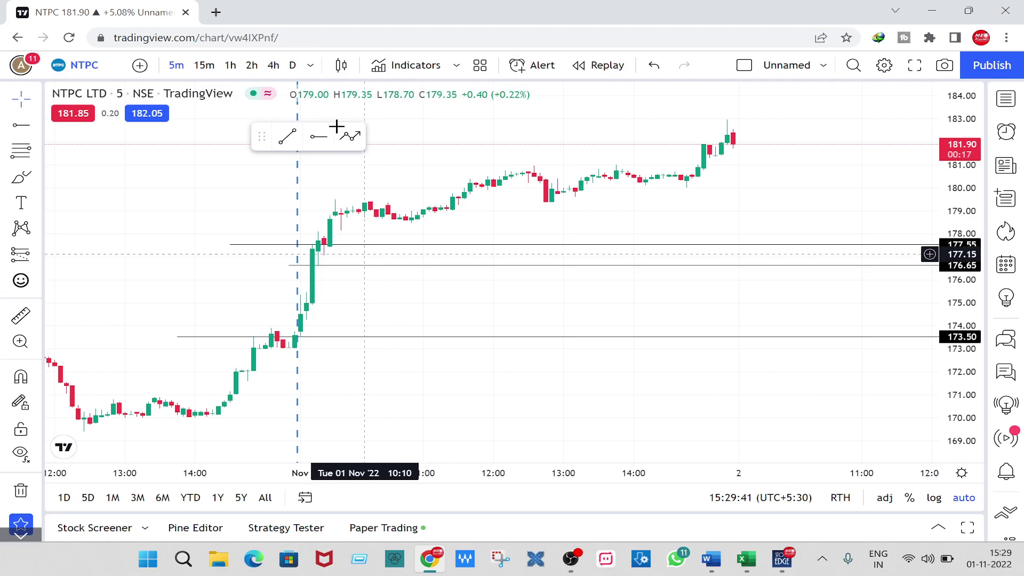
left_click(93, 70)
type("MAHIND")
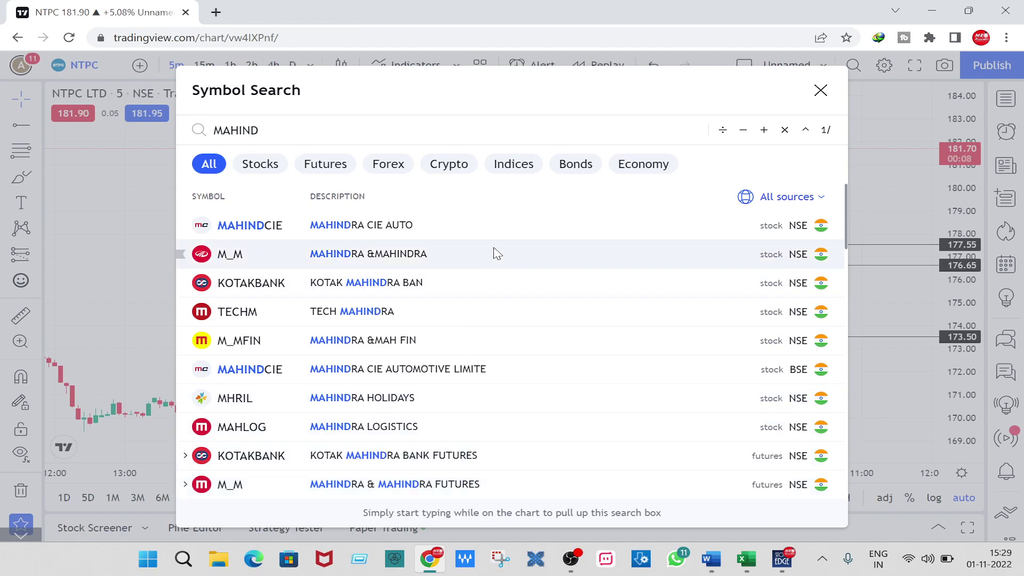
left_click(457, 256)
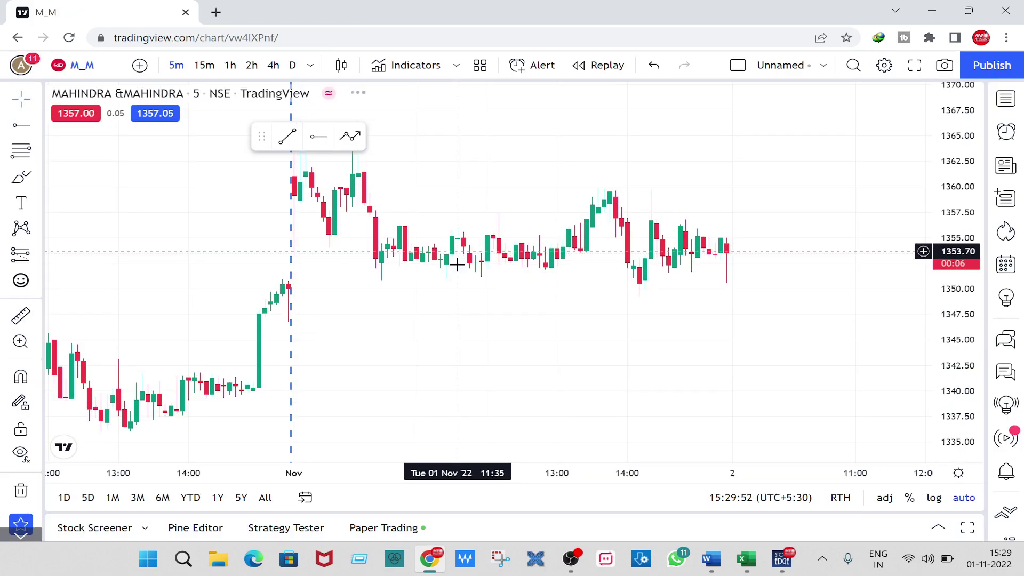
Show the M_M chart in the 15-minute timeframe and examine the sessions from 28 October to 1 November.
left_click(204, 65)
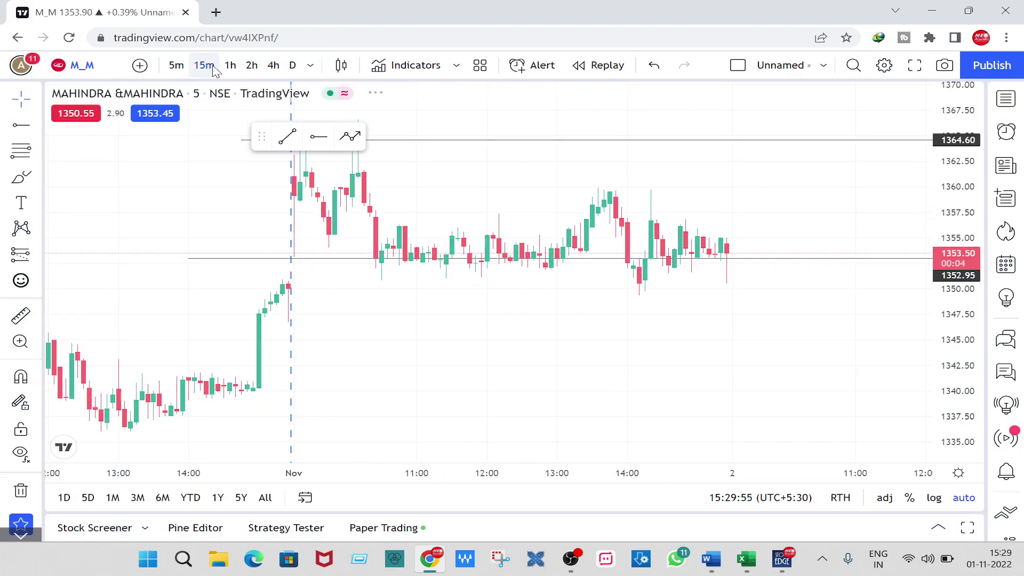
scroll(659, 208, "up", 5)
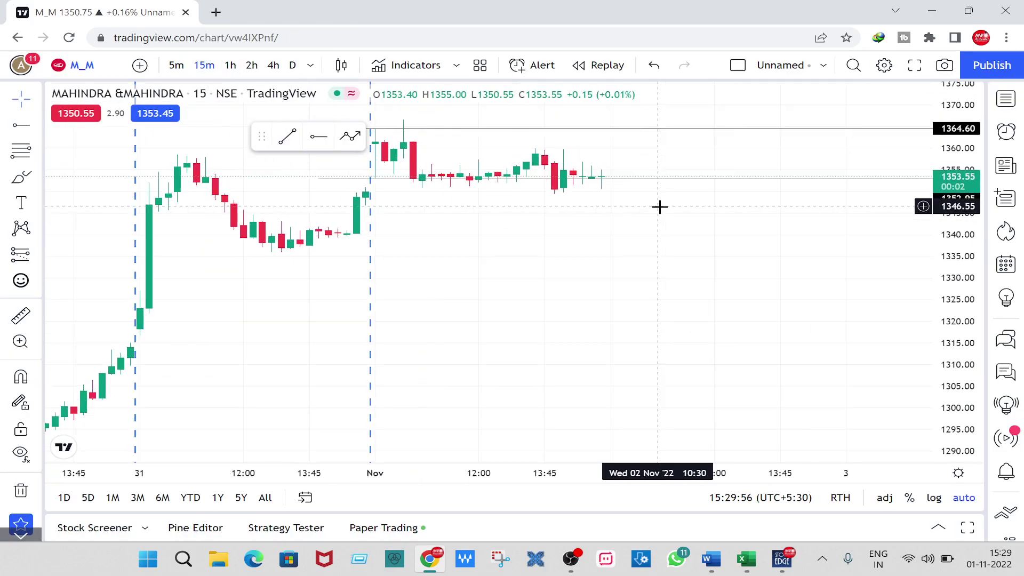
left_click_drag(472, 255, 731, 288)
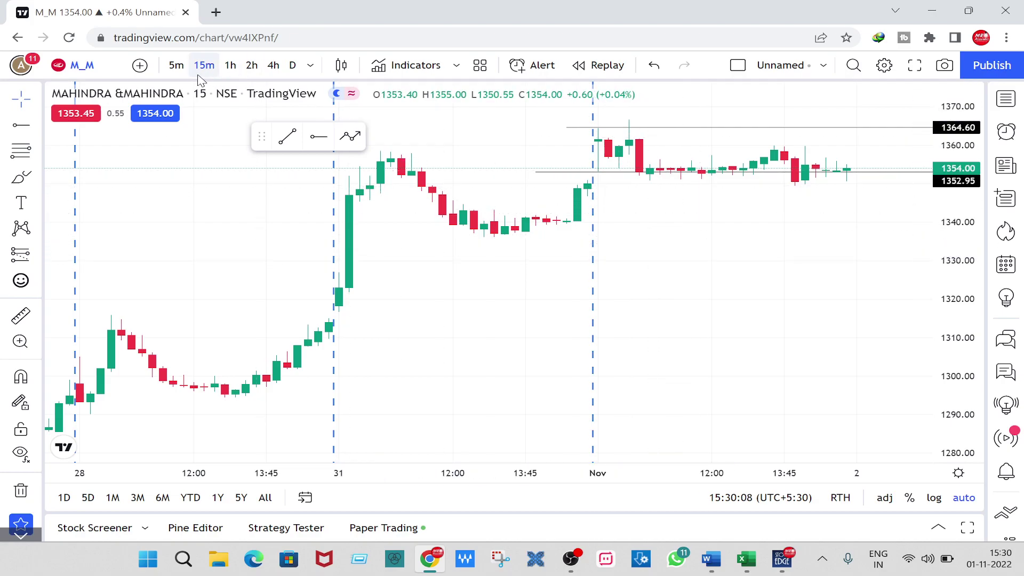
Set the M_M chart to the 5-minute timeframe and examine the 1 November candles against the rays at 1364.60 and 1352.95.
left_click(179, 69)
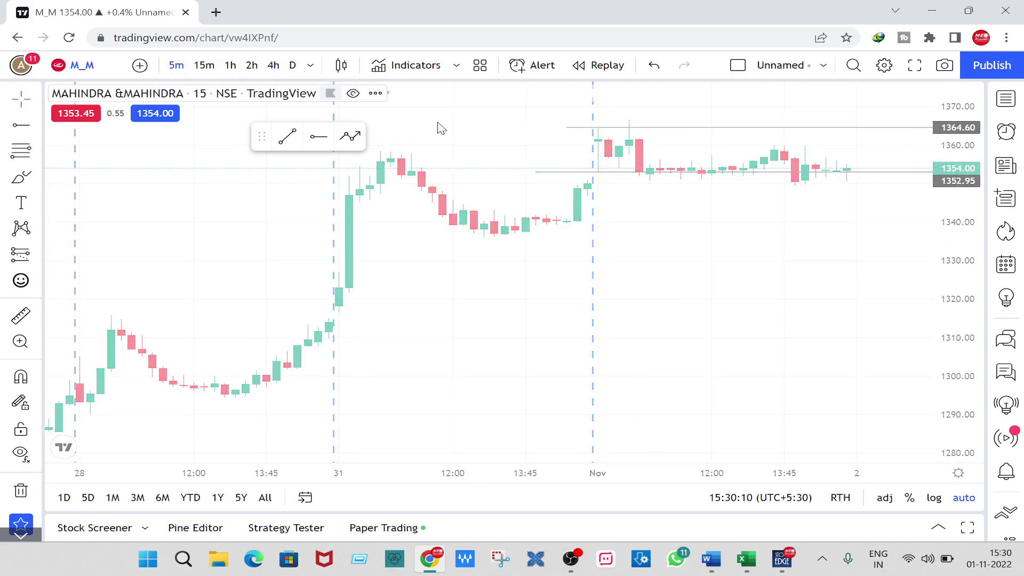
scroll(564, 190, "down", 2)
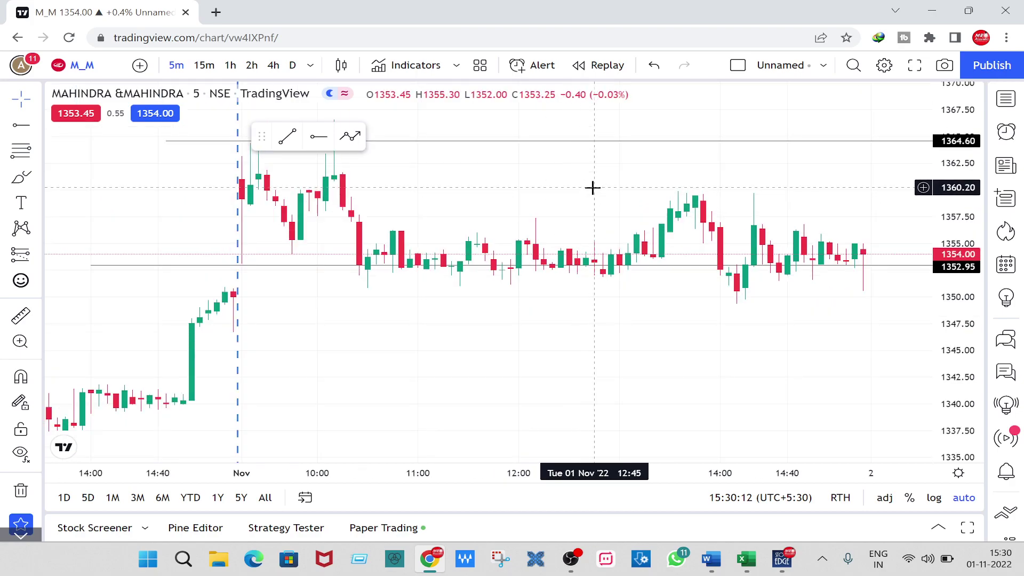
left_click_drag(453, 174, 574, 181)
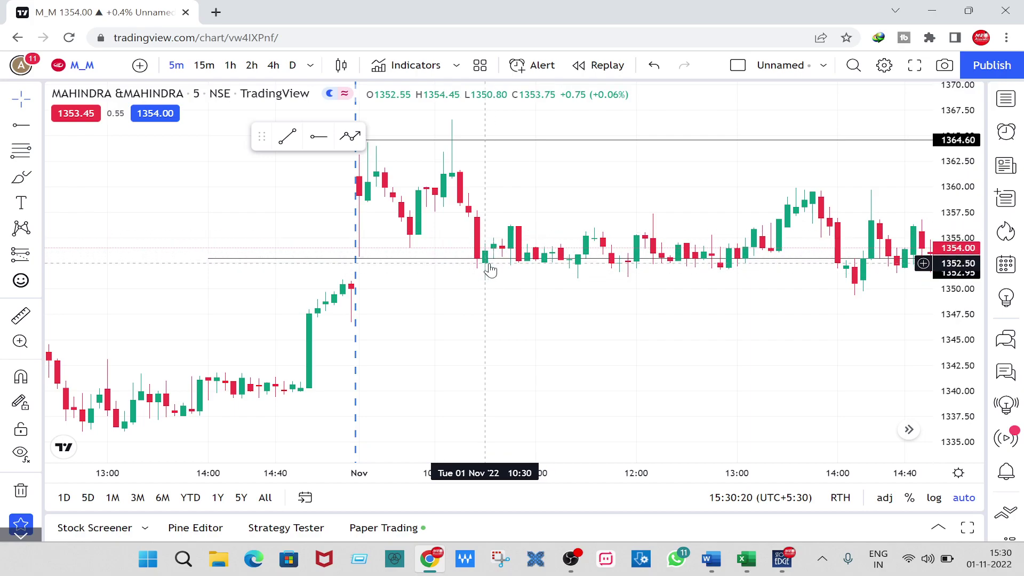
left_click_drag(684, 299, 546, 306)
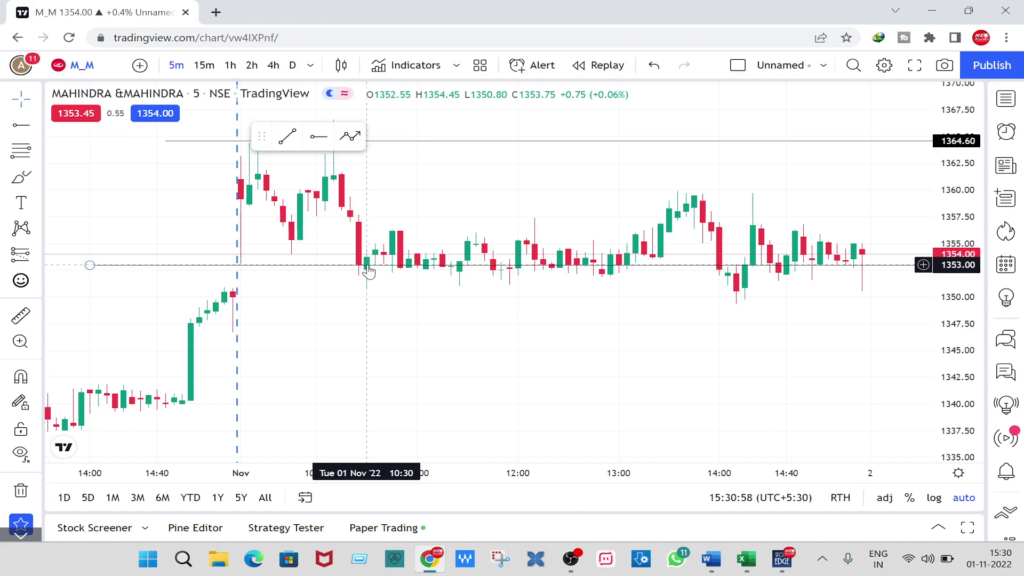
scroll(571, 308, "right", 3)
left_click_drag(770, 206, 823, 208)
left_click_drag(560, 178, 667, 178)
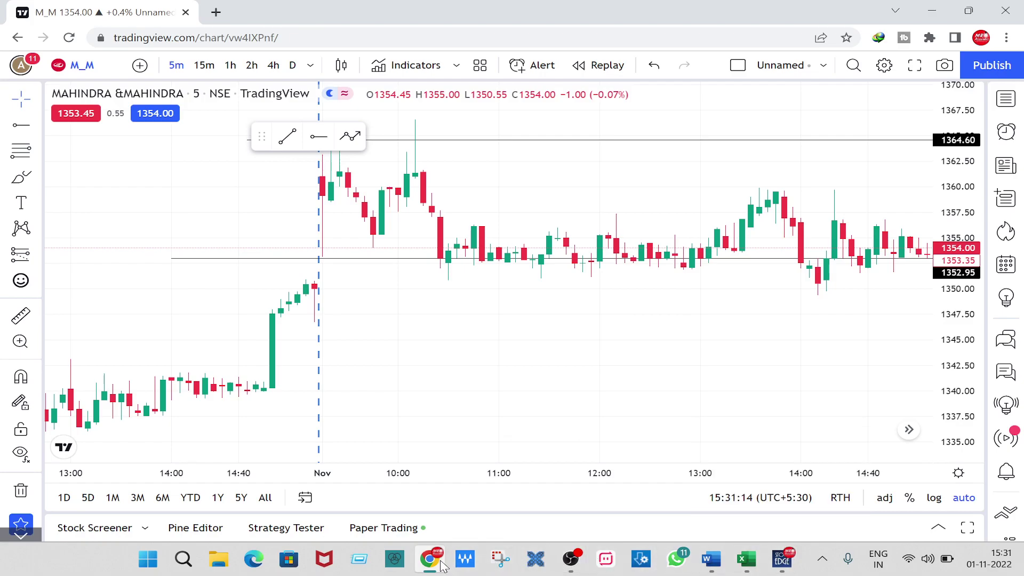
Switch to StockEdge and review the Higher Trade and Delivery Quantity list from its first stock.
key("alt+Tab")
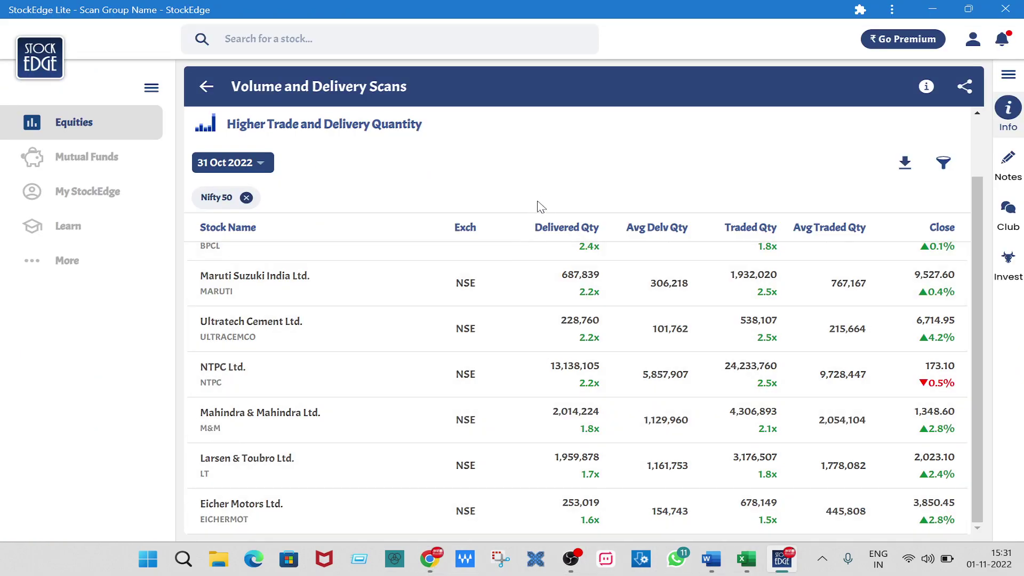
scroll(538, 358, "up", 2)
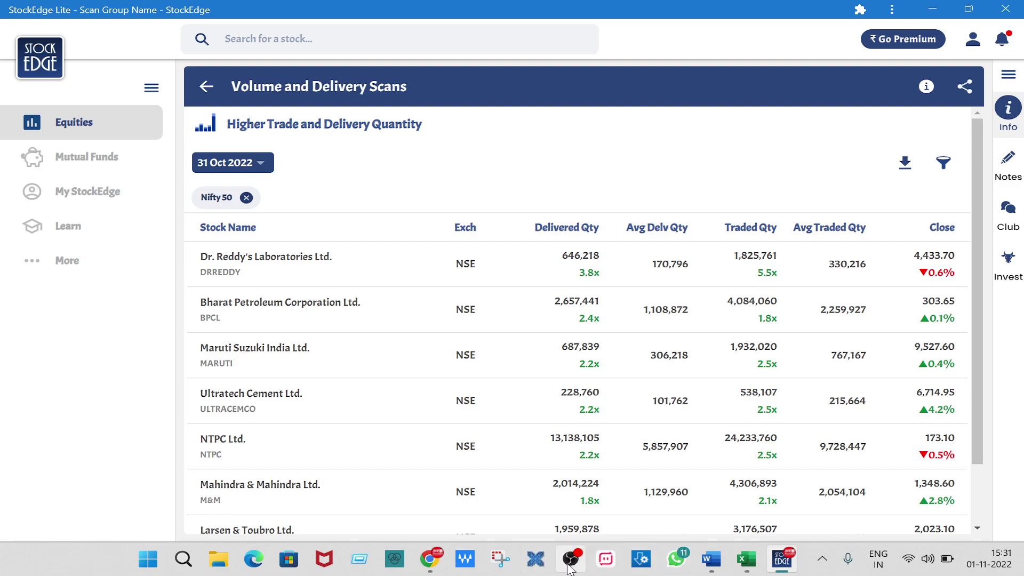
Open the Dhan web platform in a new Chrome tab and browse its fifth watchlist, NIFTY 50, from the first stock.
left_click(430, 559)
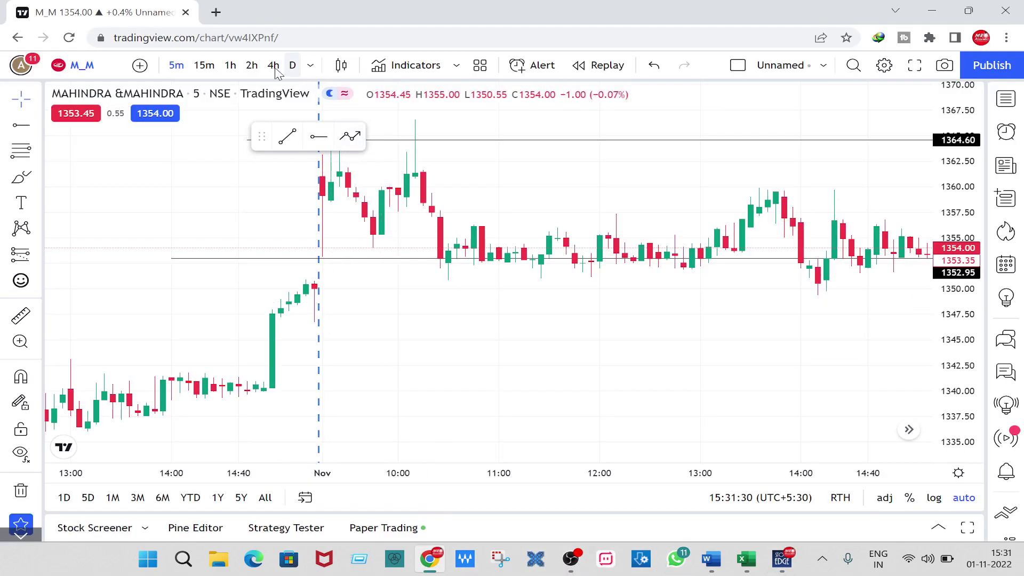
left_click(216, 12)
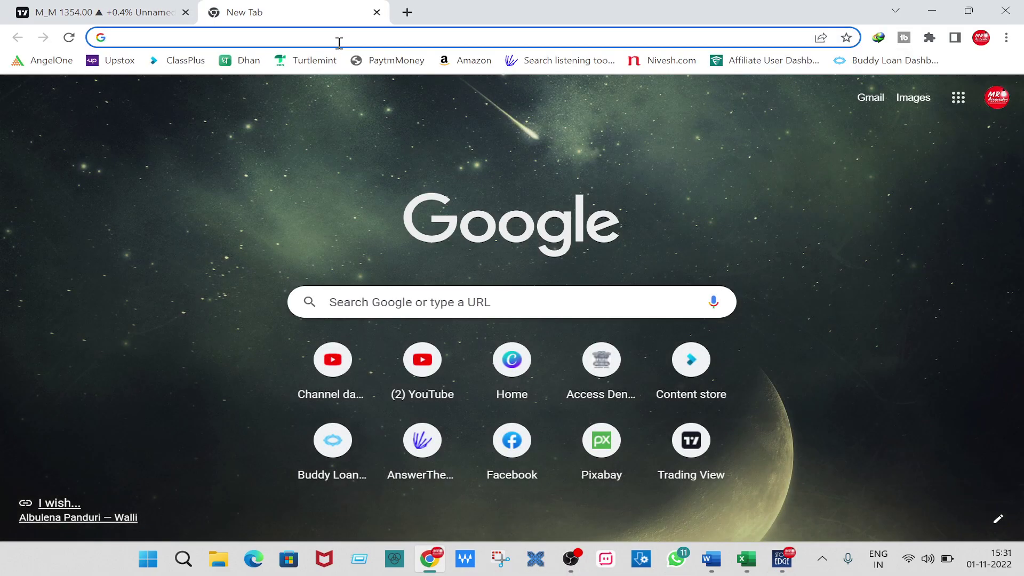
type("DHAN")
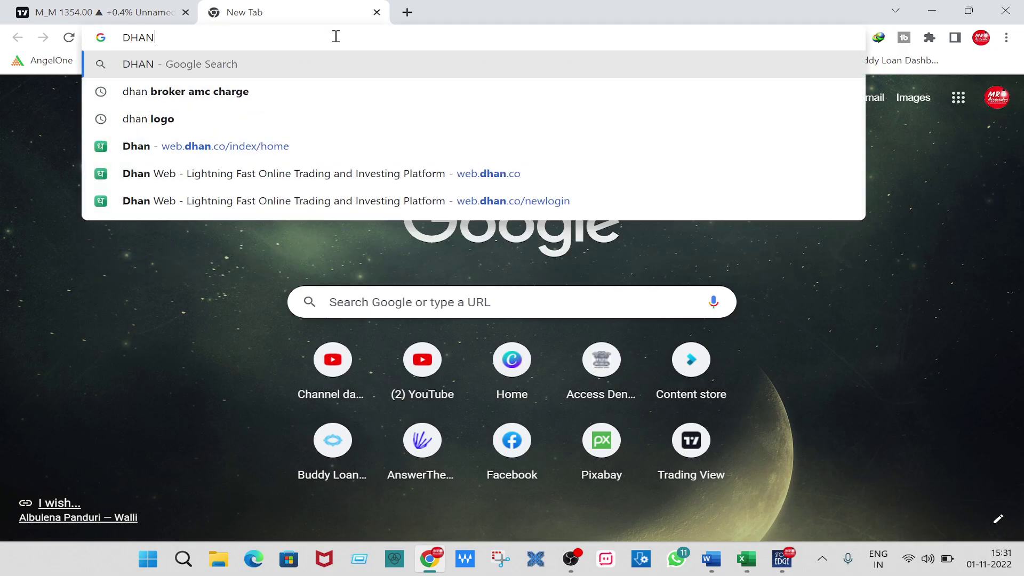
left_click(308, 146)
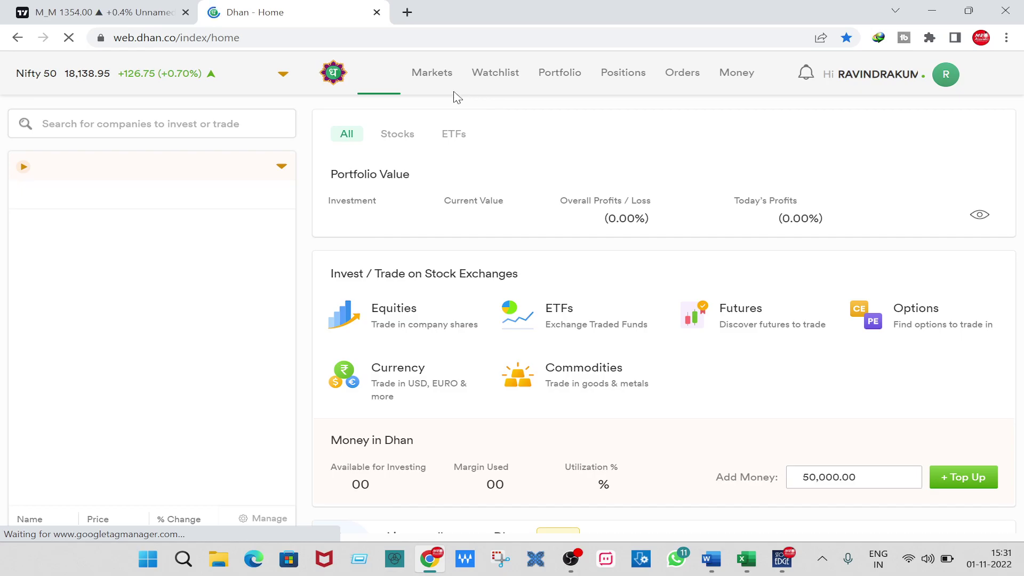
left_click(126, 195)
scroll(197, 356, "down", 5)
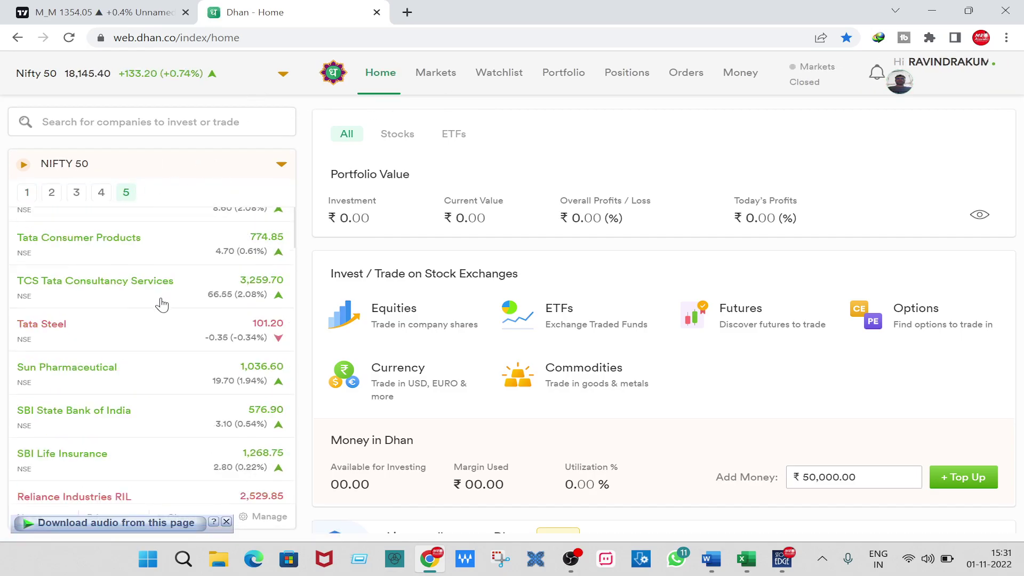
scroll(197, 355, "up", 5)
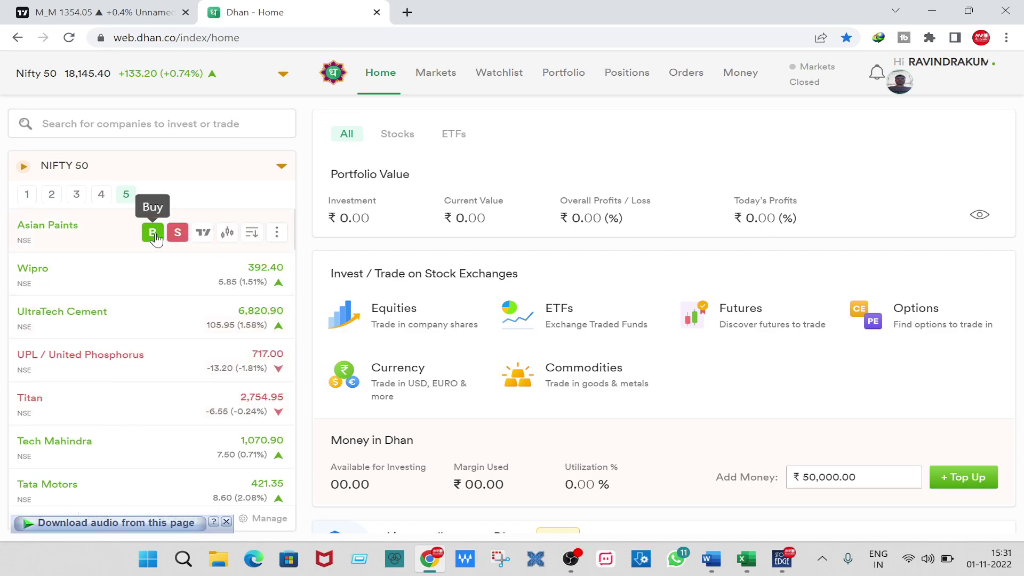
Check the Trading margin required to buy 10 shares of Asian Paints and of Wipro at market, closing each order form without ordering.
left_click(153, 234)
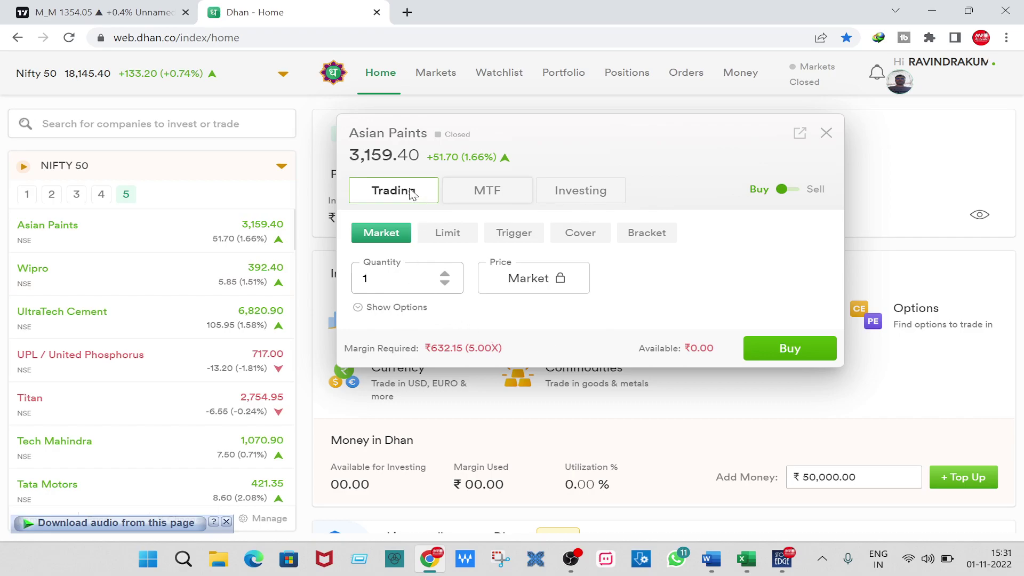
left_click(389, 281)
type("0")
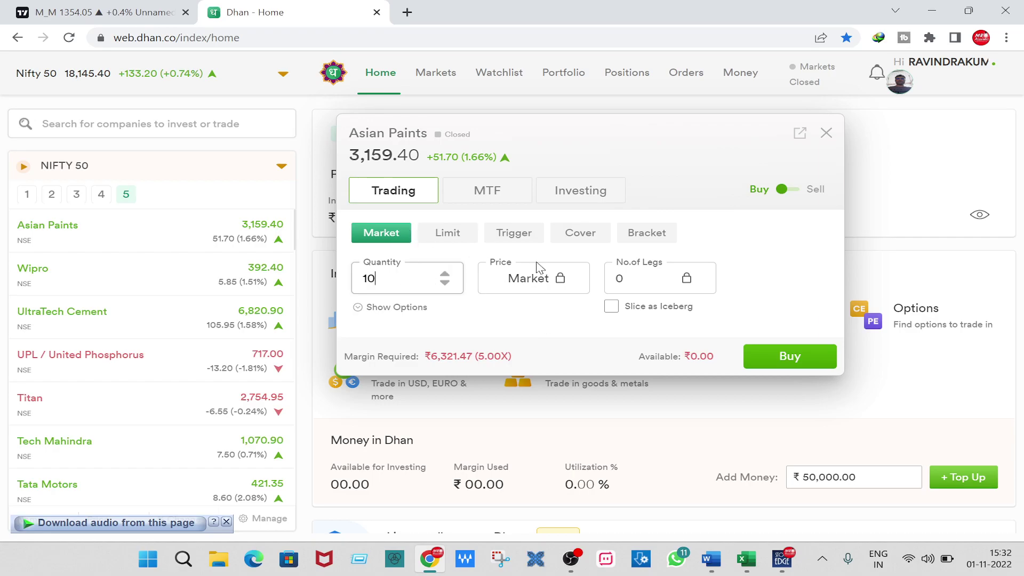
left_click(826, 135)
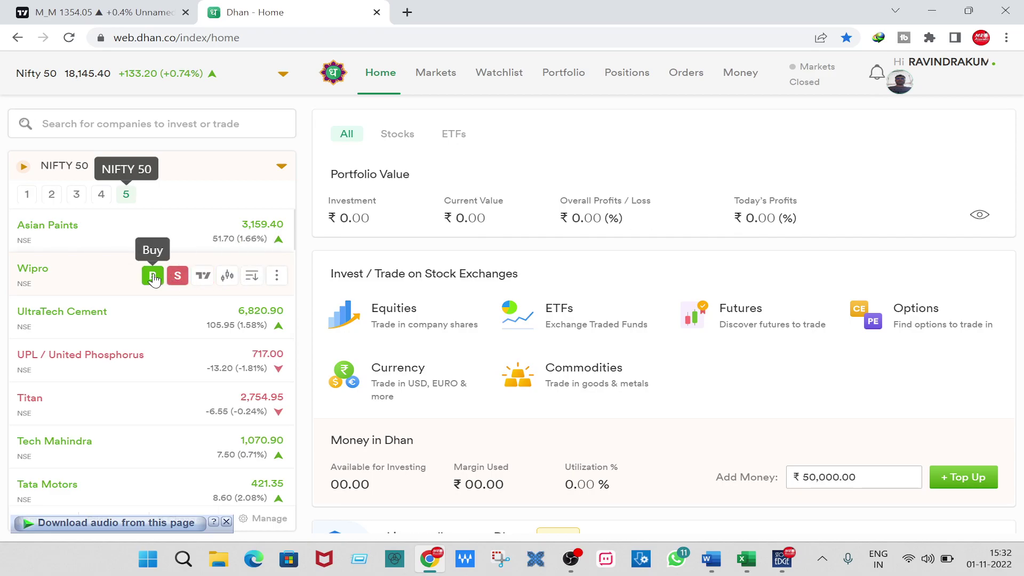
left_click(153, 276)
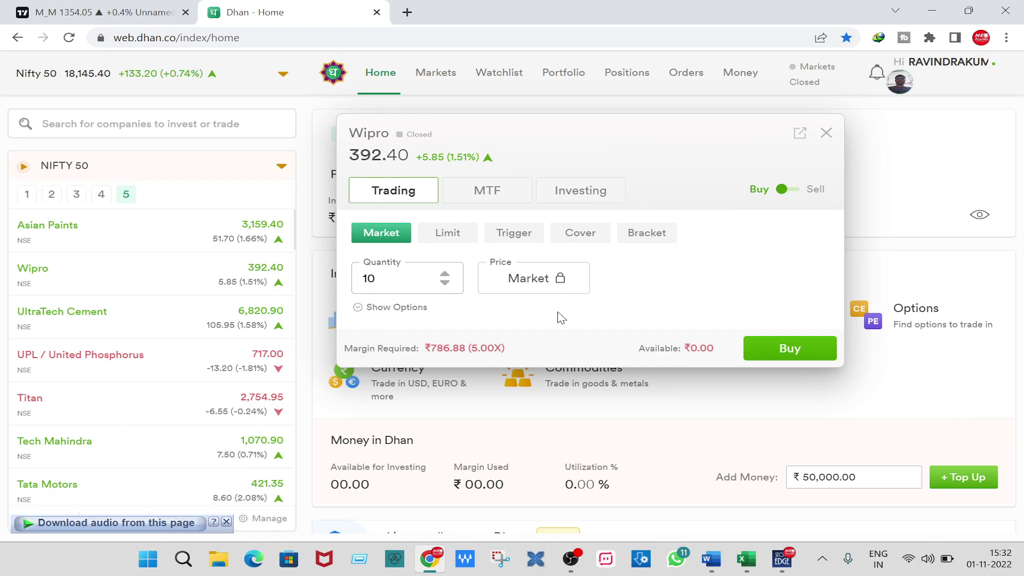
left_click(827, 134)
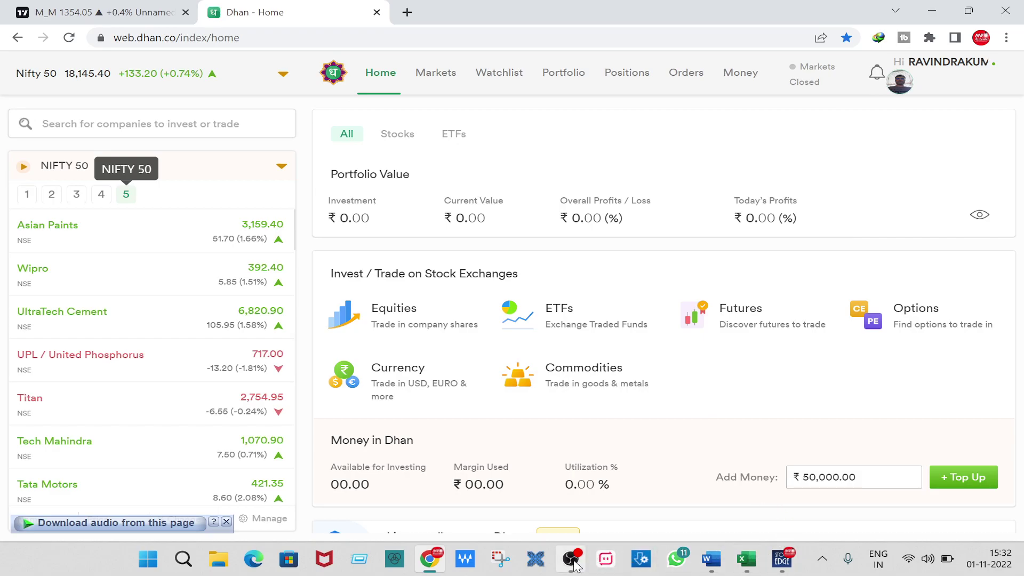
Glance at the StockEdge scan, return to TradingView and load the INDUSINDBK chart from the watchlist, leaving the watchlist hidden.
key("alt+Tab")
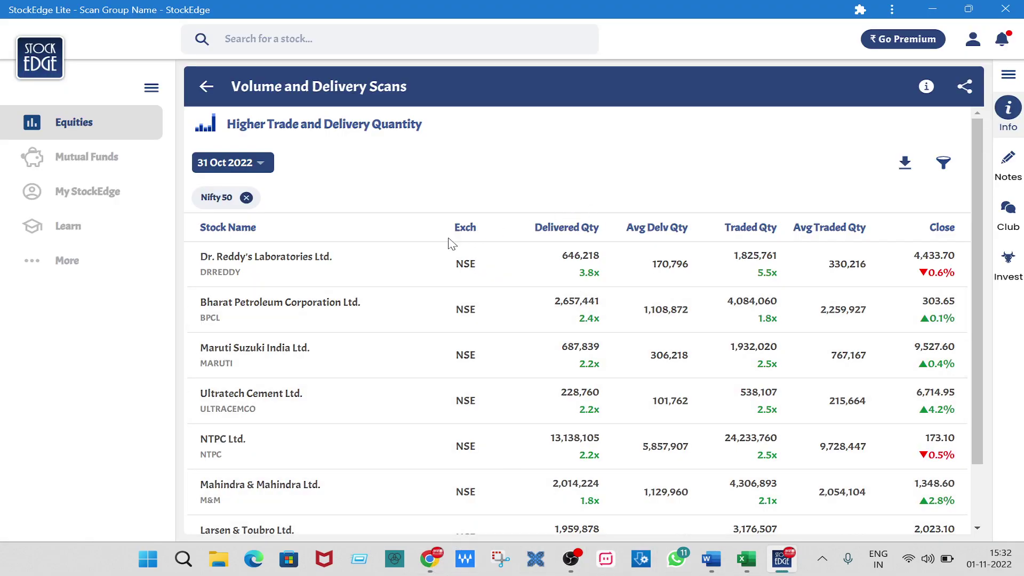
left_click(430, 558)
left_click(172, 15)
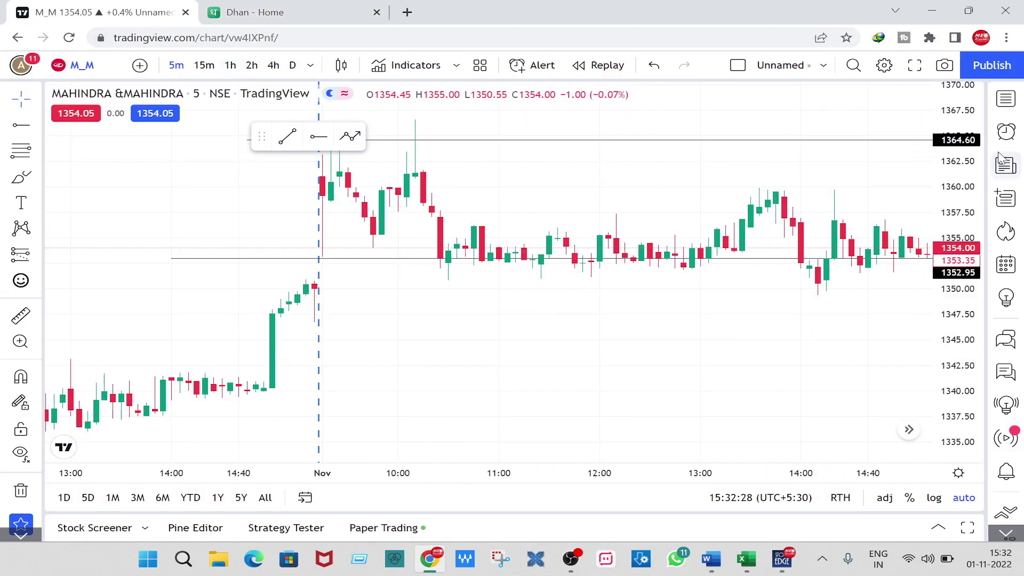
left_click(1004, 103)
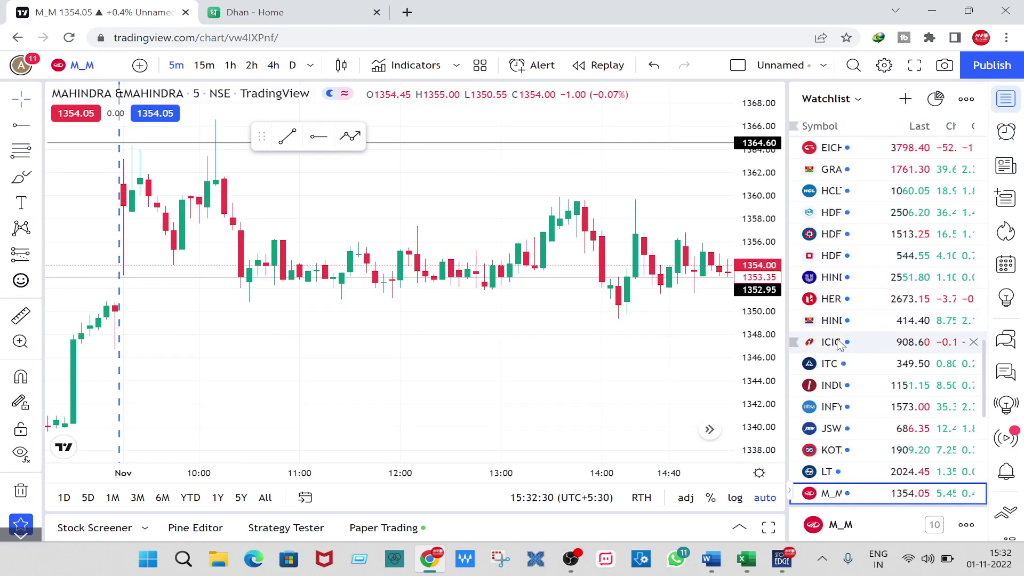
scroll(870, 327, "down", 5)
scroll(865, 335, "up", 5)
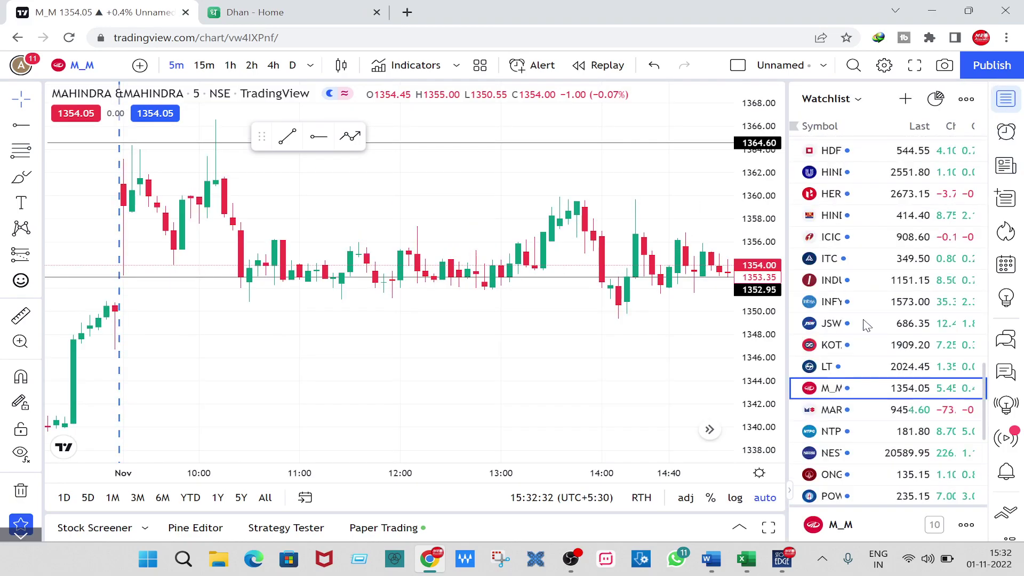
left_click(843, 275)
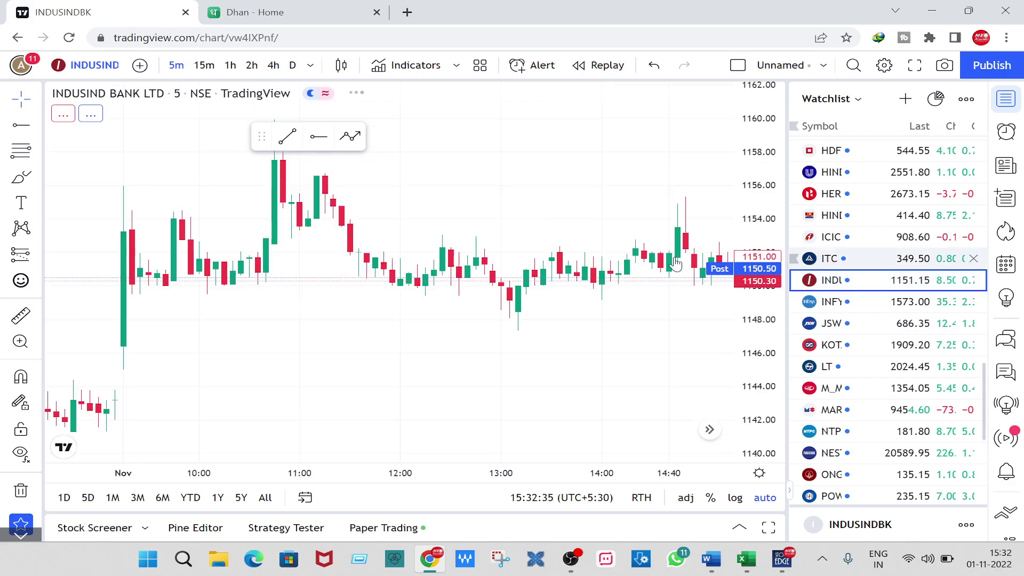
left_click(1005, 98)
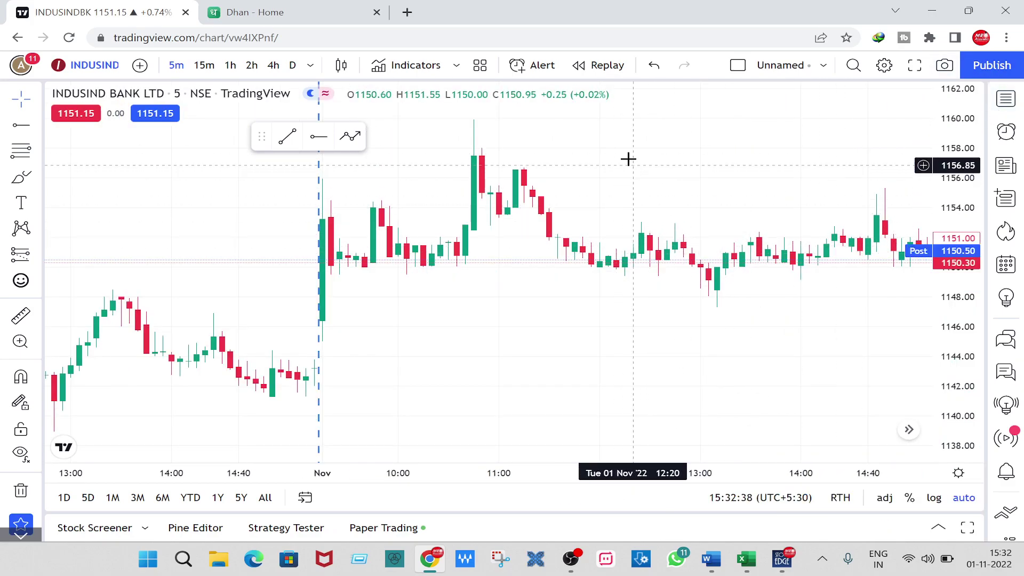
Switch to the Low Value Stocks workbook in Excel and look through the stock list down to the M&M row.
left_click(747, 559)
scroll(370, 334, "down", 4)
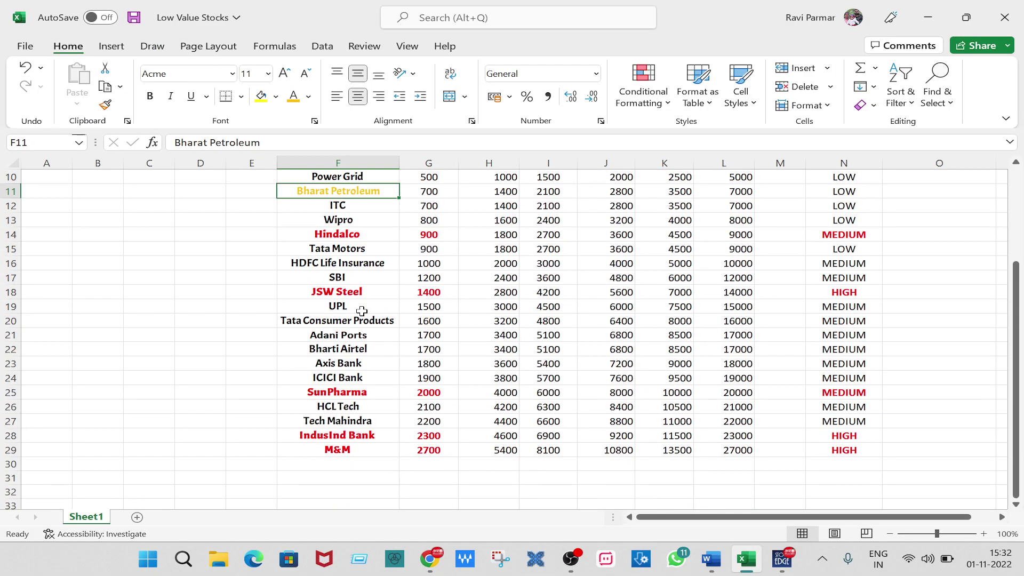
scroll(370, 334, "up", 4)
scroll(353, 259, "down", 3)
scroll(367, 345, "up", 2)
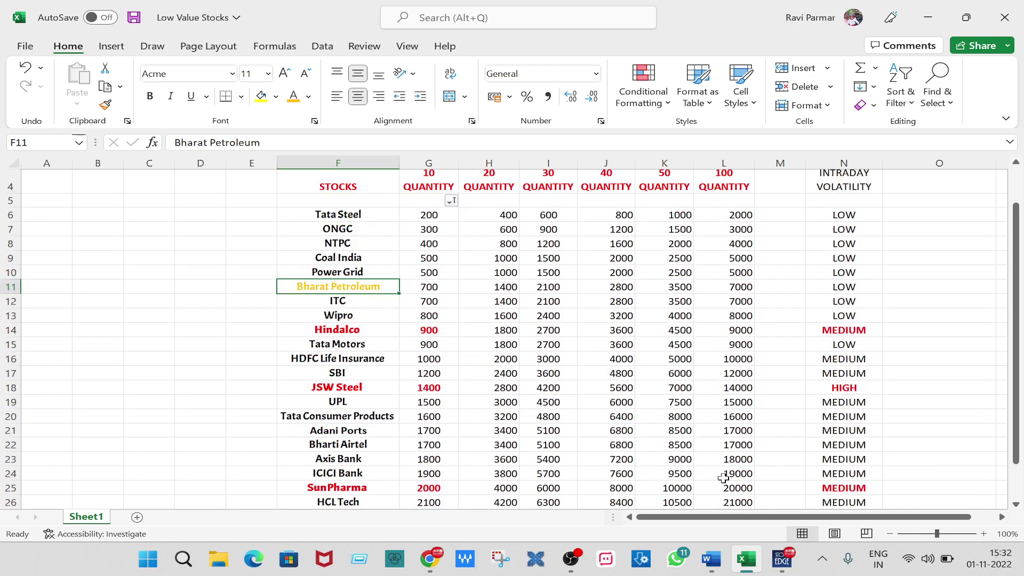
Switch to StockEdge, check the scan's By Importance filter options without changing them, and review the Higher Trade and Delivery Quantity list.
left_click(782, 559)
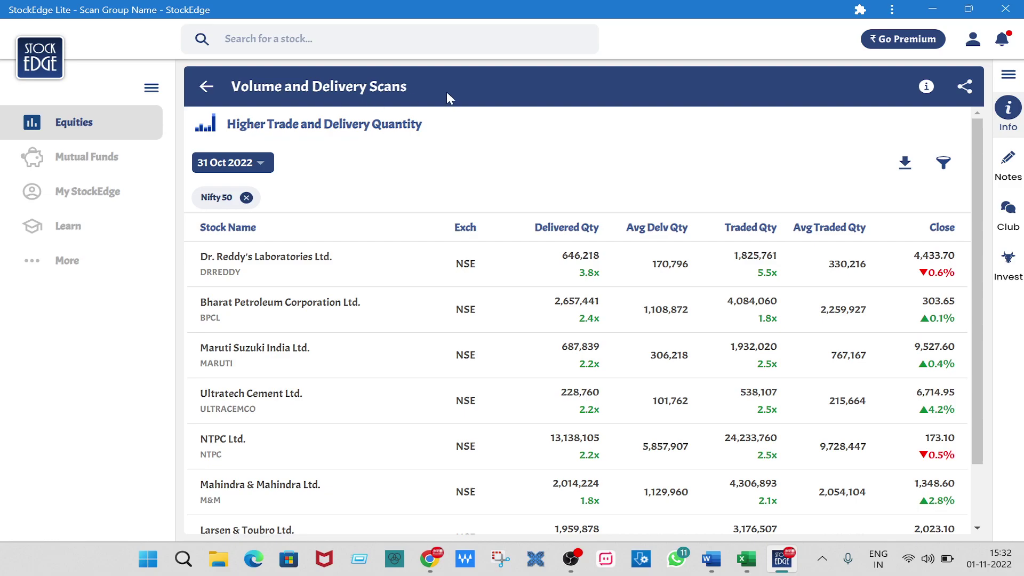
left_click(945, 165)
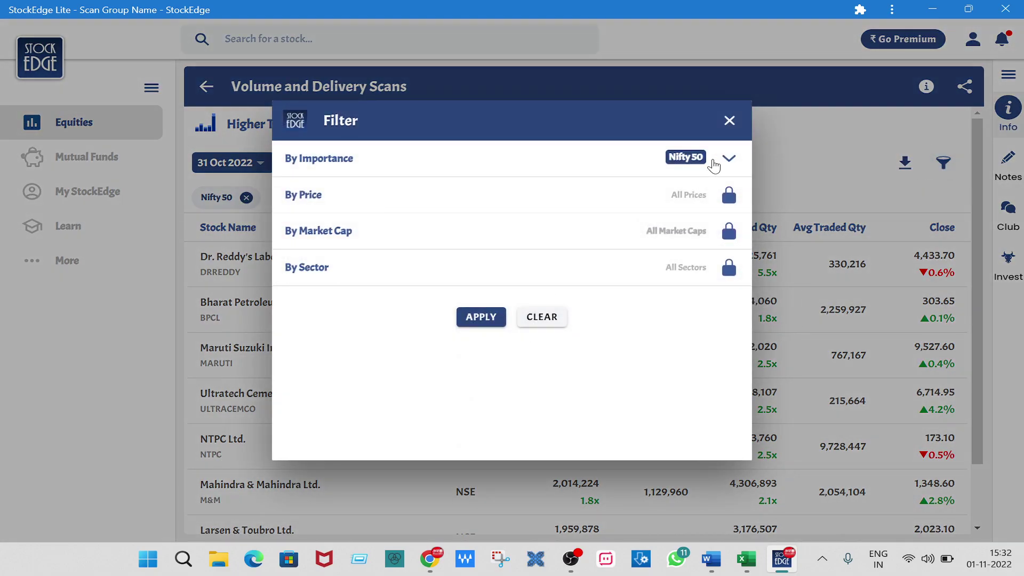
left_click(717, 159)
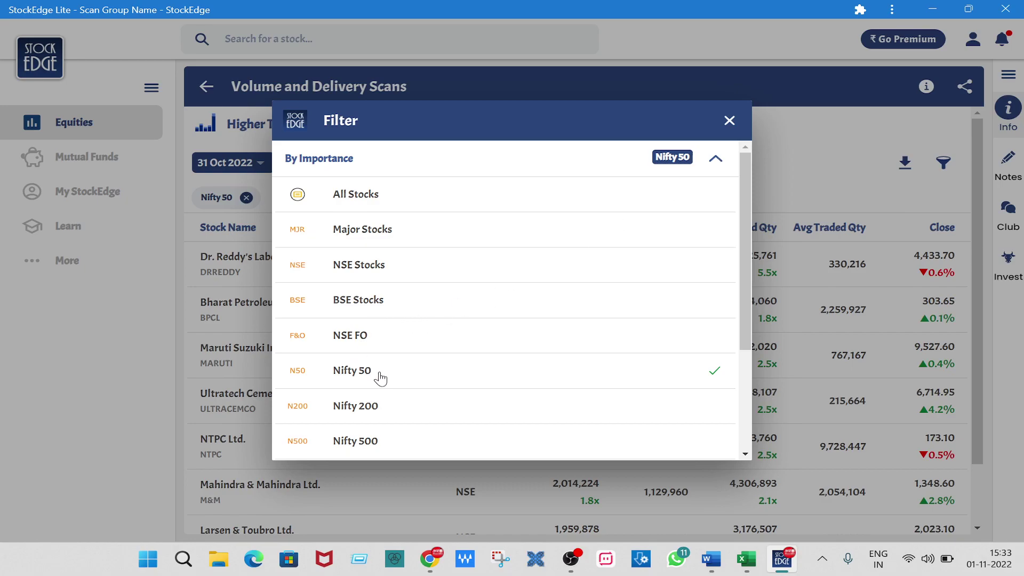
left_click(728, 121)
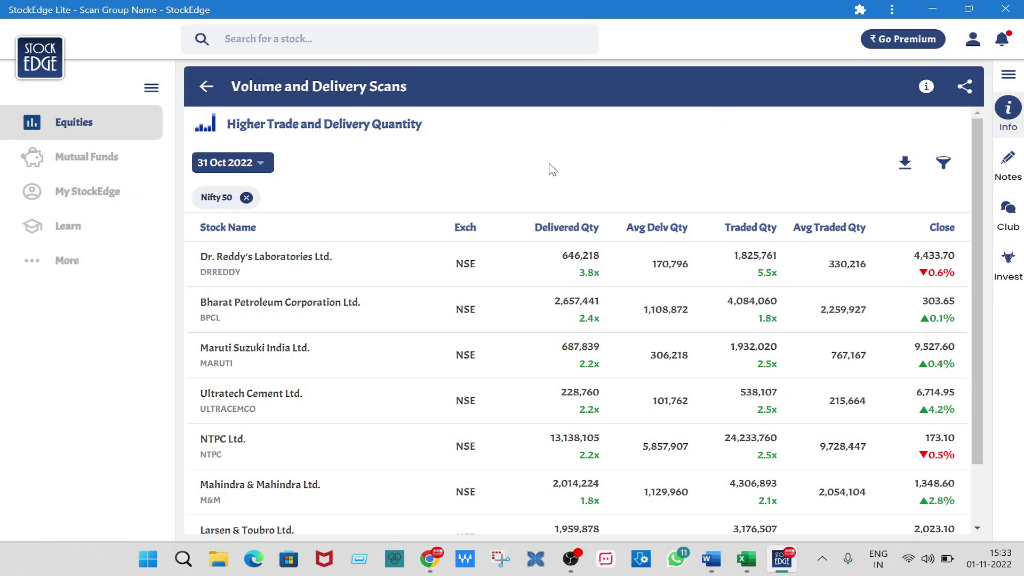
scroll(281, 272, "down", 3)
scroll(549, 298, "up", 3)
Switch to TradingView and examine the INDUSINDBK 5-minute candles around the 1 November open.
left_click(430, 559)
left_click_drag(409, 169, 658, 166)
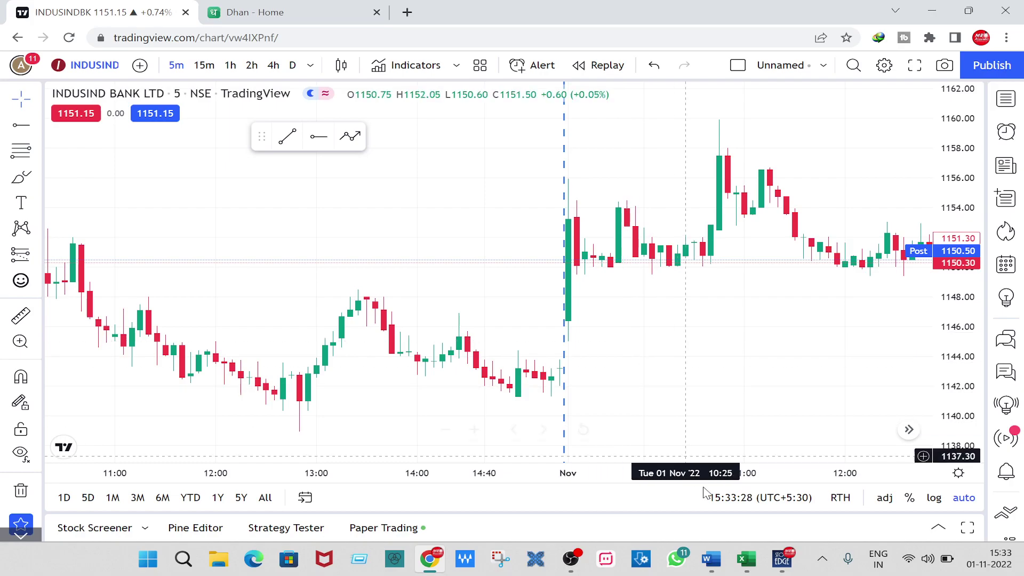
Switch to the Low Value Stocks workbook and compare the stocks by funds required for 10 to 100 quantity and by intraday volatility.
left_click(747, 560)
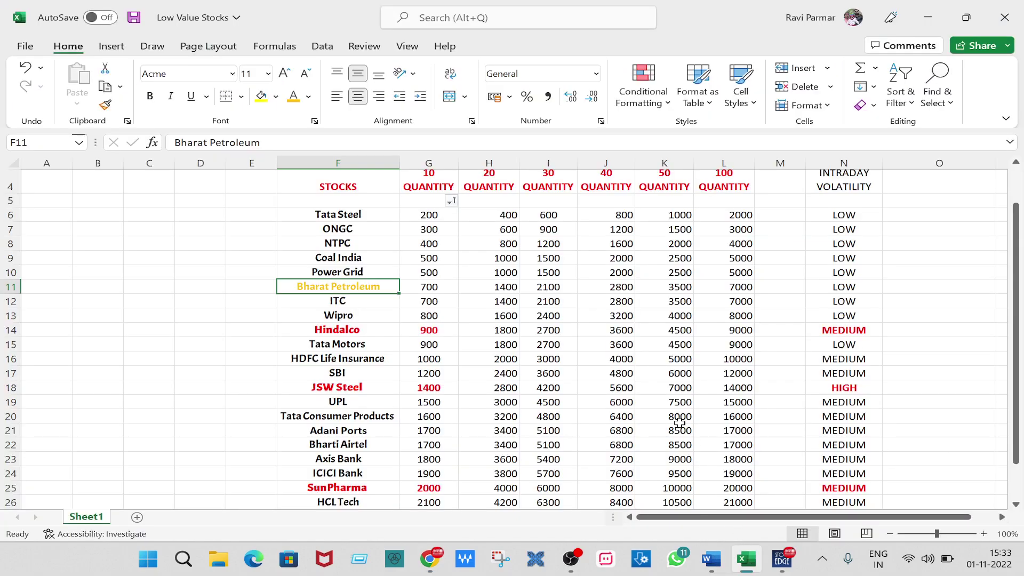
scroll(570, 305, "up", 1)
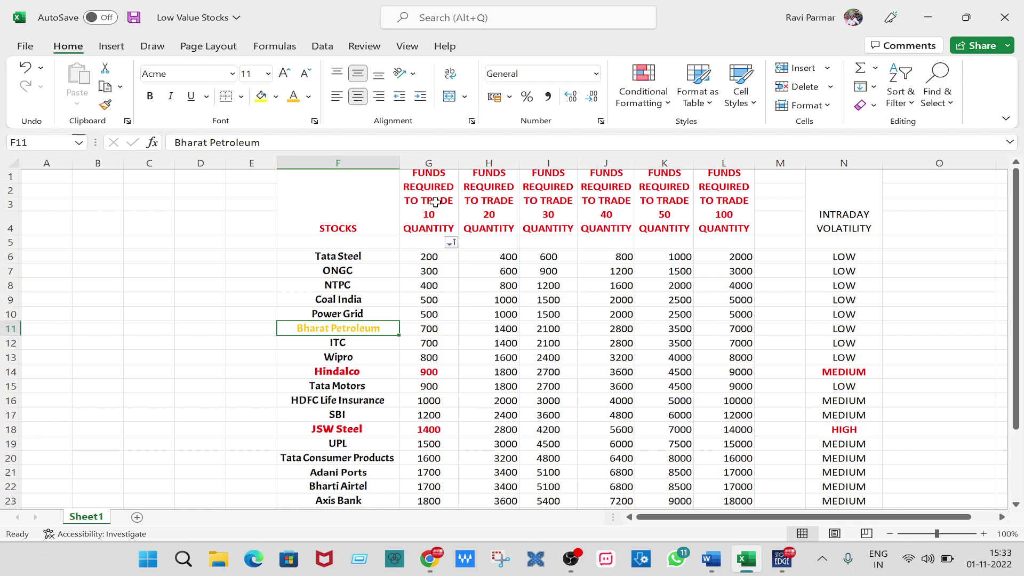
scroll(687, 339, "down", 2)
scroll(638, 363, "up", 2)
scroll(745, 356, "down", 3)
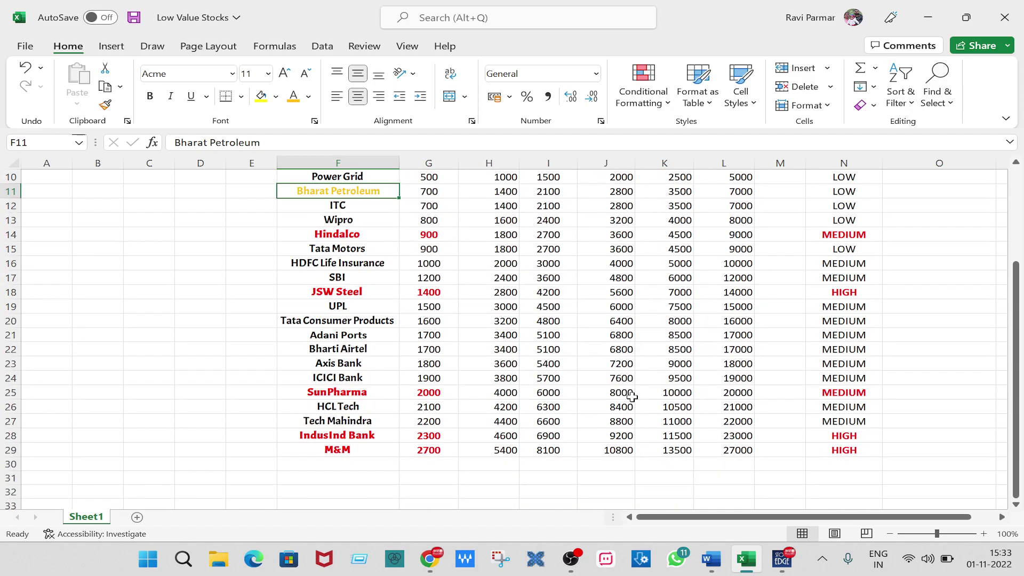
scroll(614, 368, "up", 1)
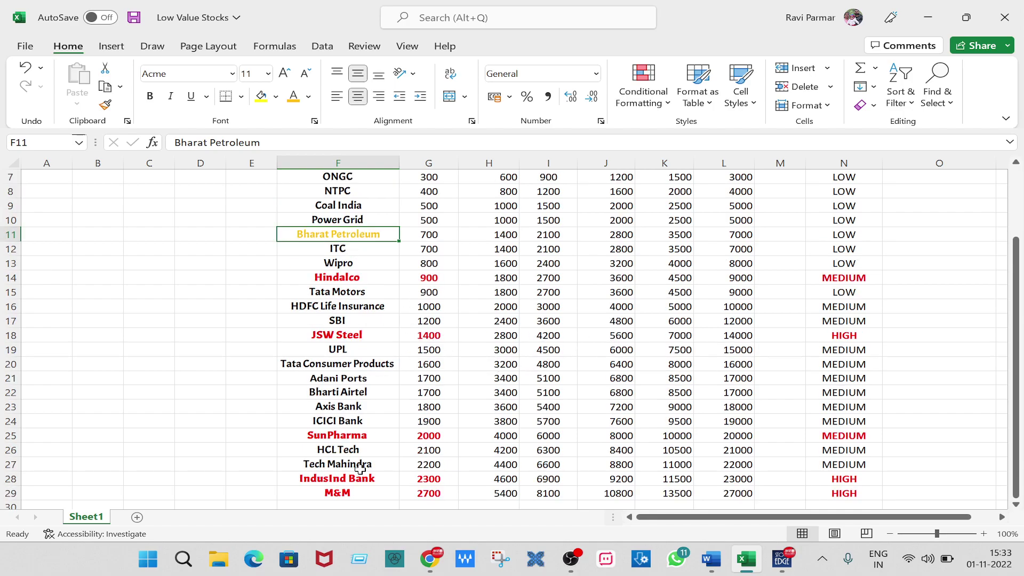
scroll(383, 360, "up", 1)
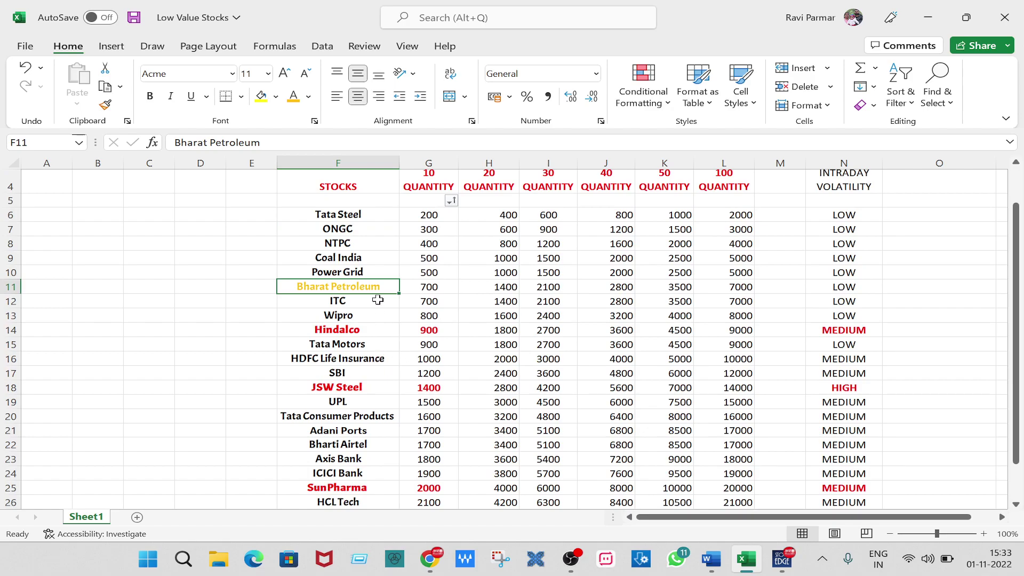
scroll(375, 369, "down", 2)
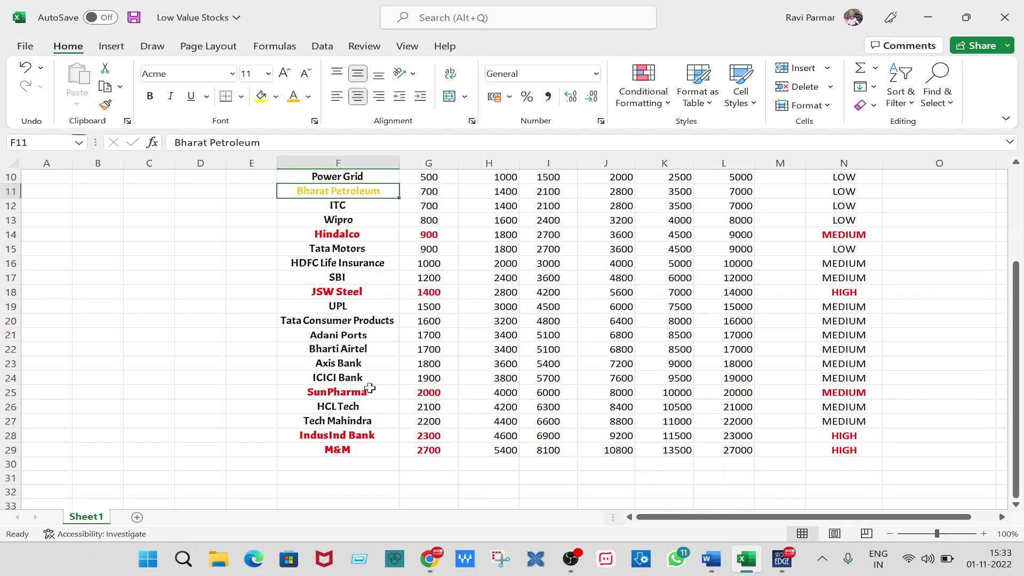
scroll(374, 313, "up", 1)
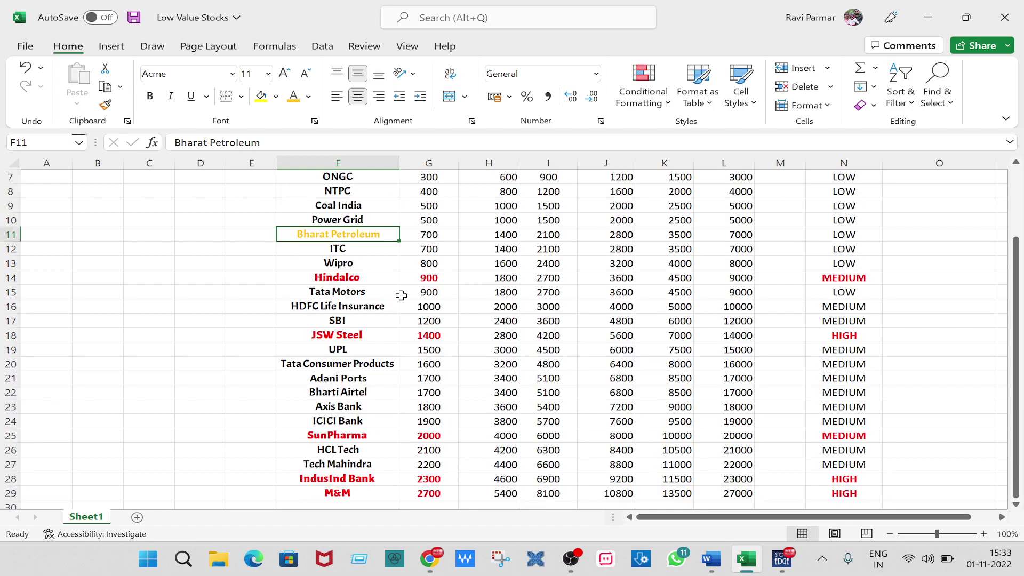
scroll(408, 295, "up", 2)
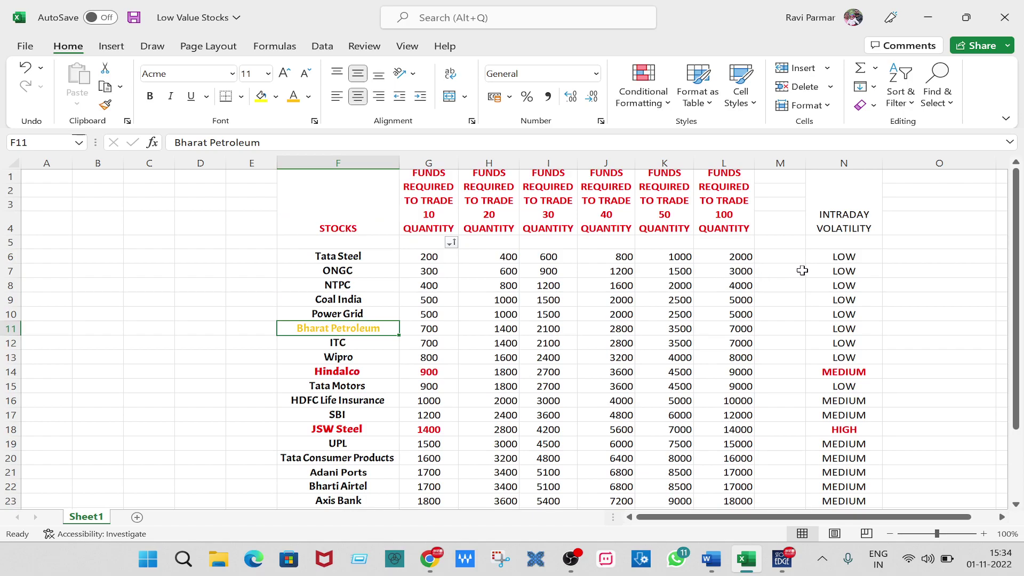
scroll(802, 270, "down", 1)
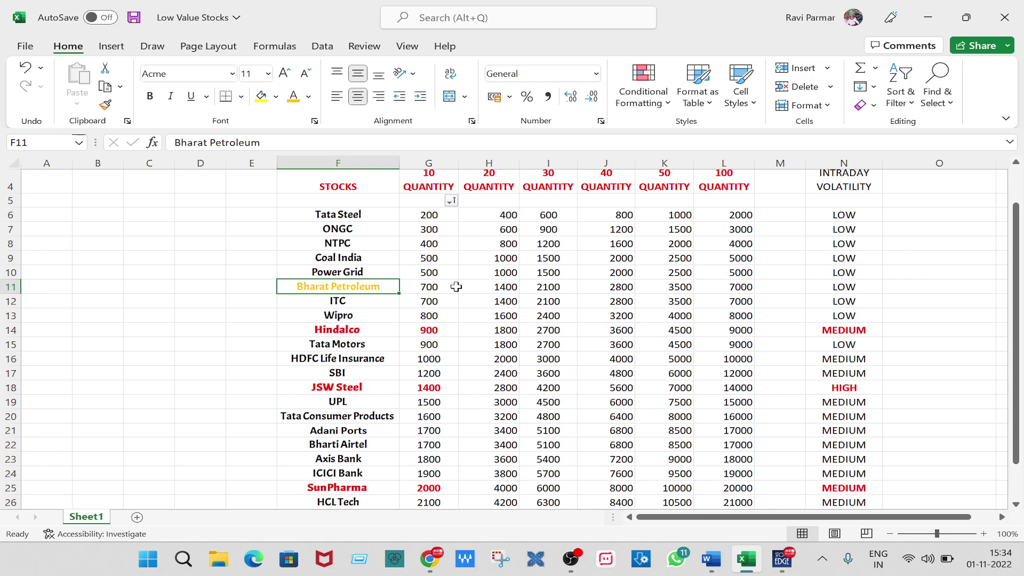
scroll(456, 287, "up", 1)
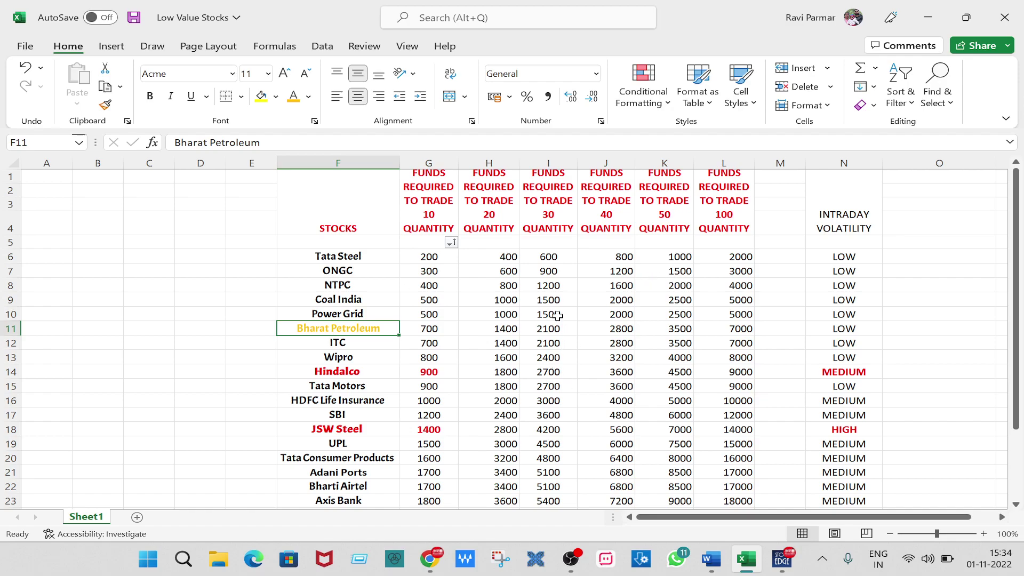
scroll(558, 317, "down", 2)
scroll(578, 320, "down", 2)
scroll(779, 423, "up", 3)
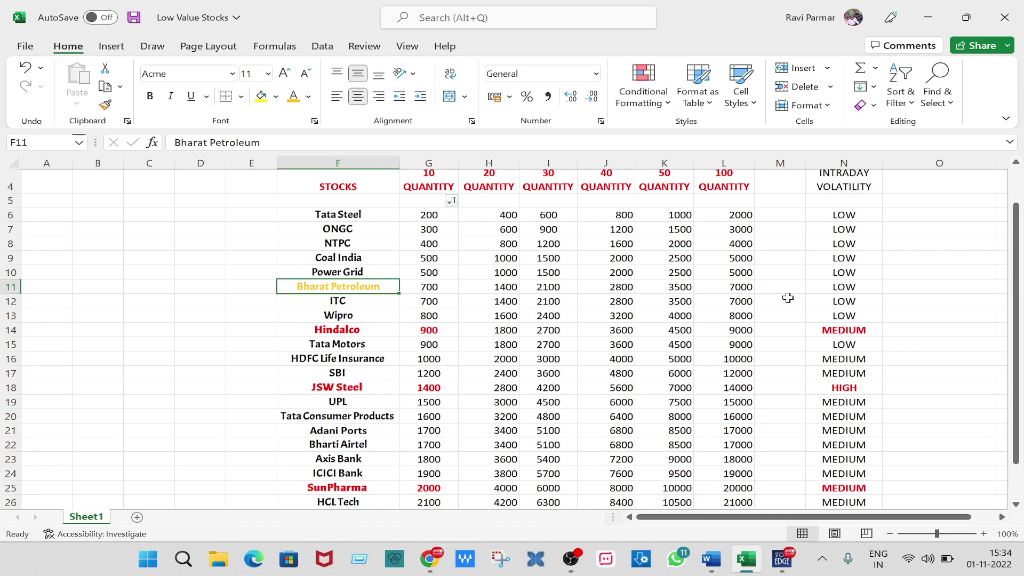